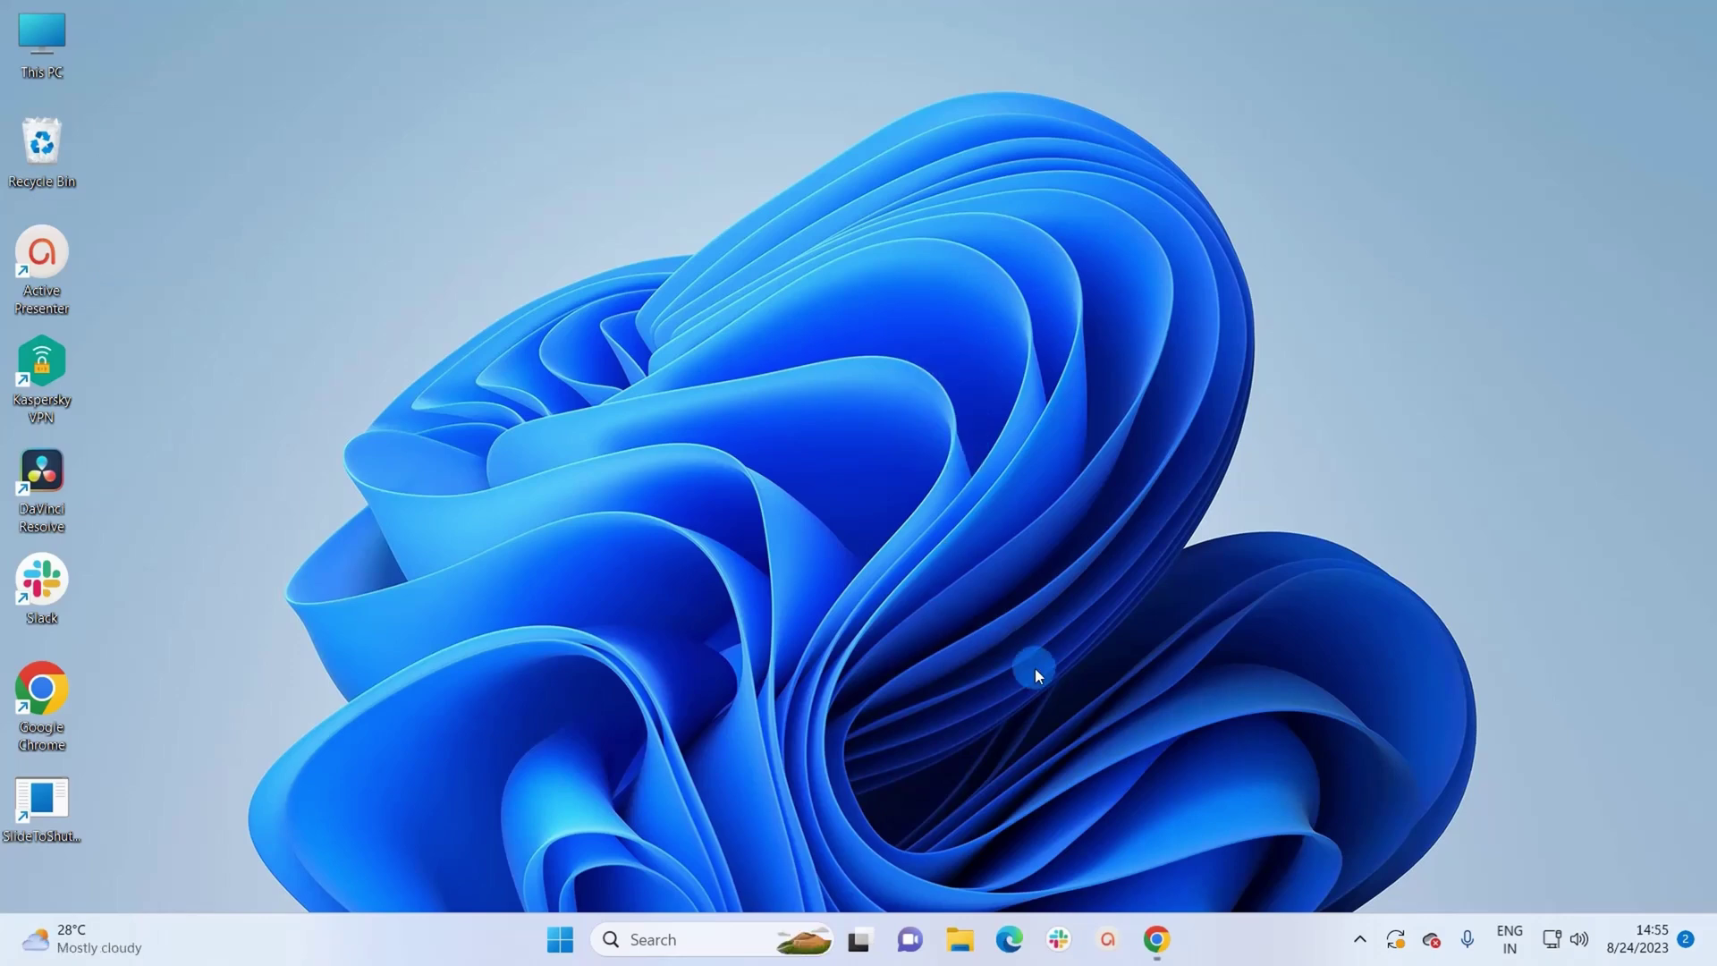
- Search Google in Chrome for 'download winrar for windows 11'
{"action": "key", "text": "alt+Tab"}
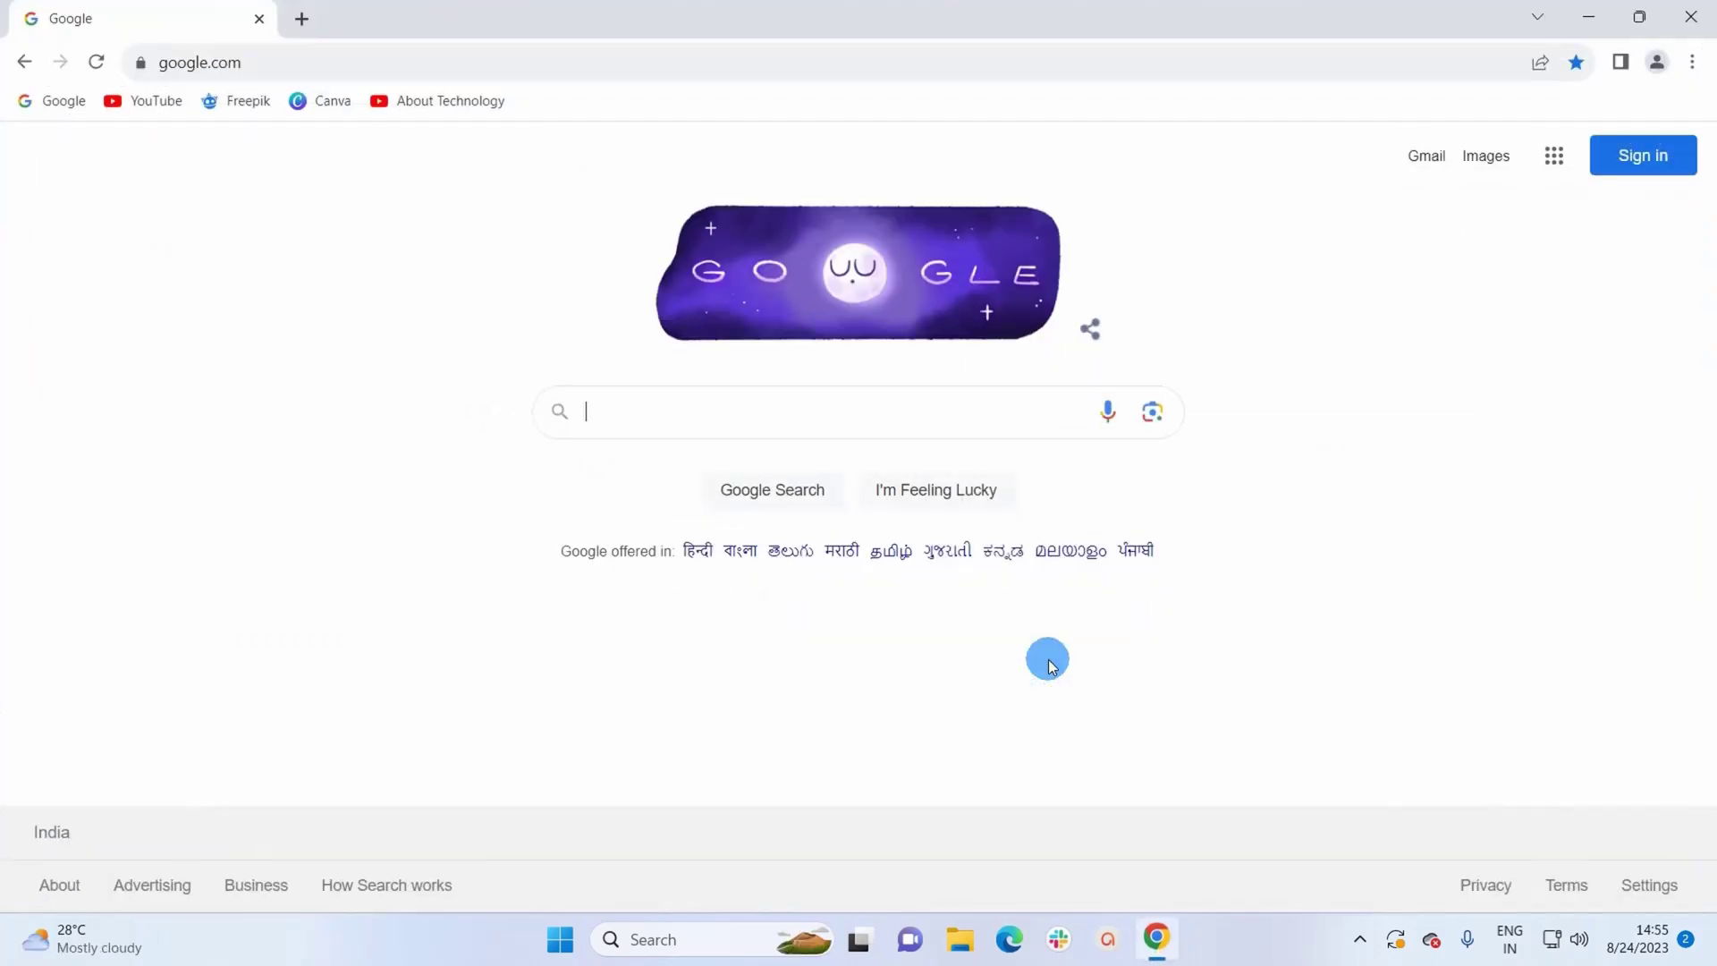
{"action": "left_click", "coordinate": [755, 411]}
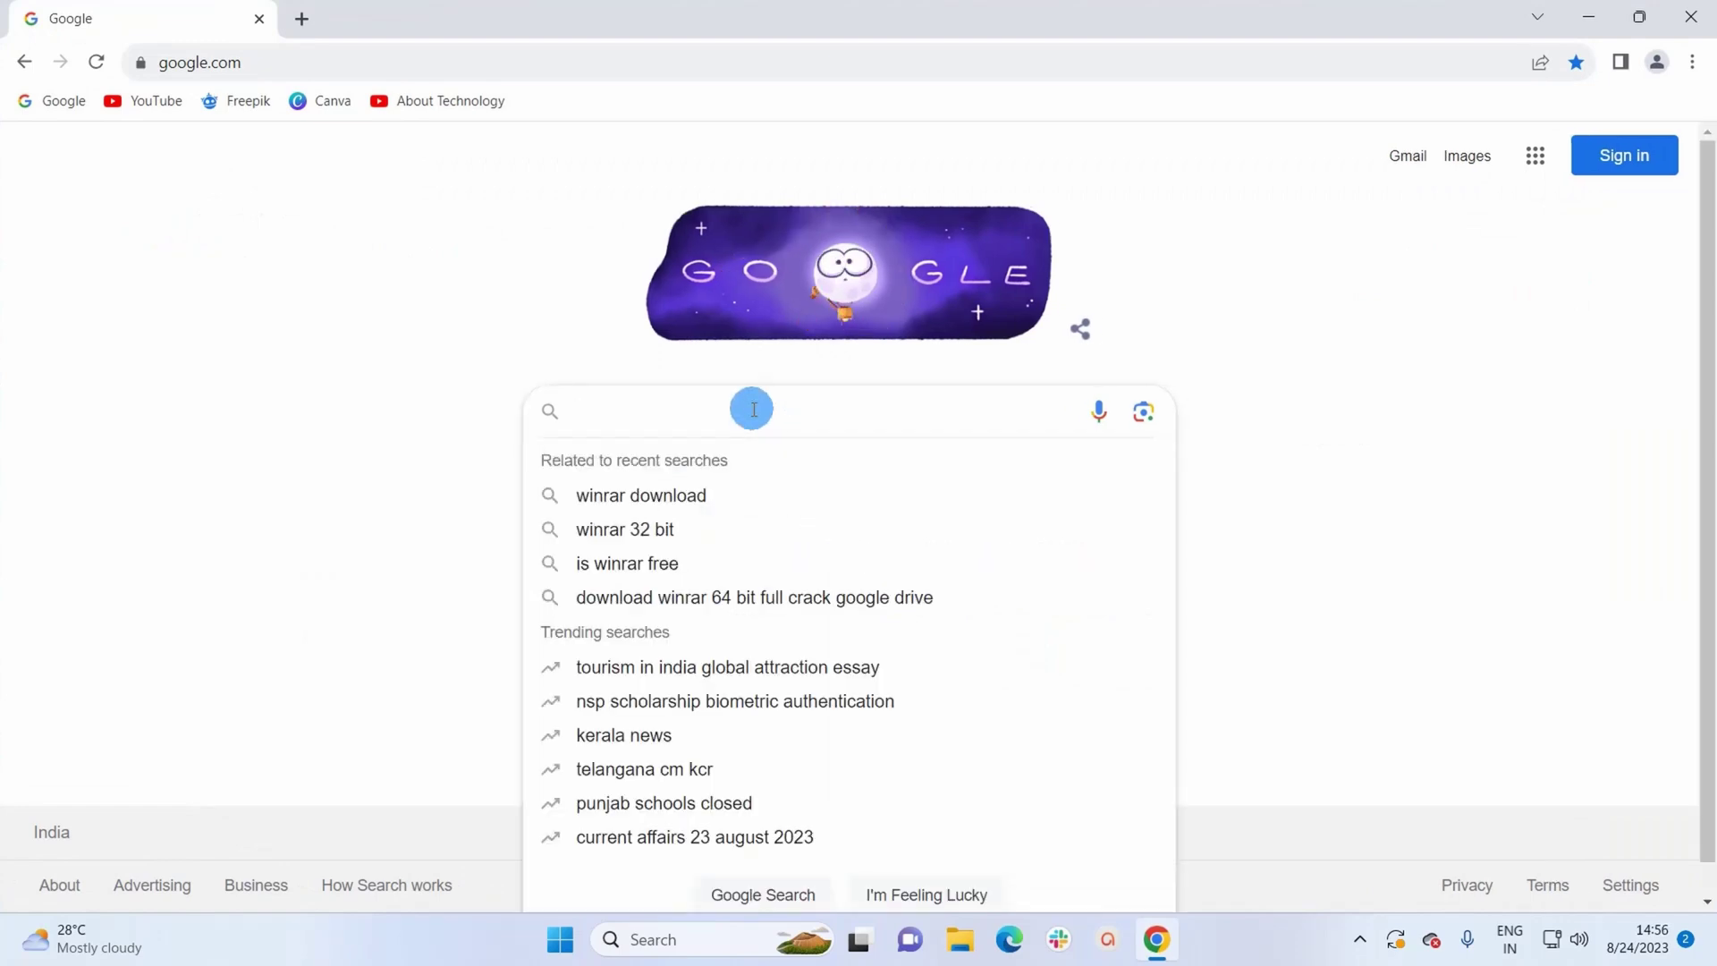
{"action": "type", "text": "download winrar for windows 11"}
{"action": "key", "text": "Return"}
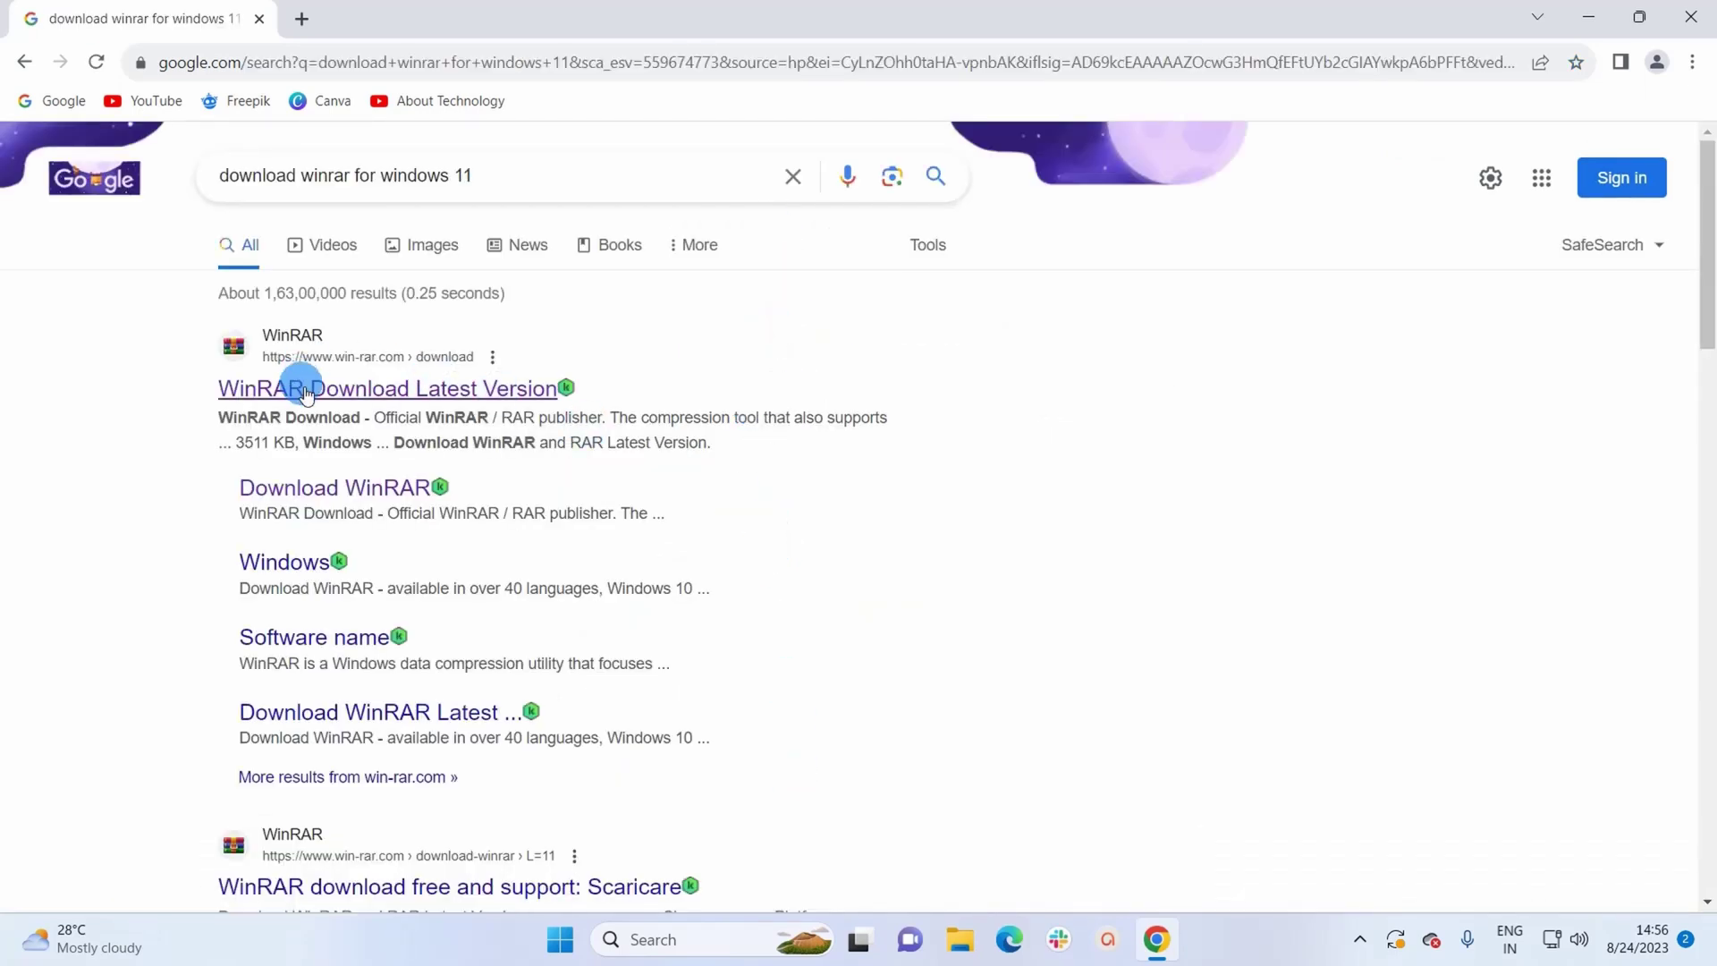
- Open the official win-rar.com download page in a new tab and browse its download list
{"action": "left_click", "coordinate": [407, 404], "text": "ctrl"}
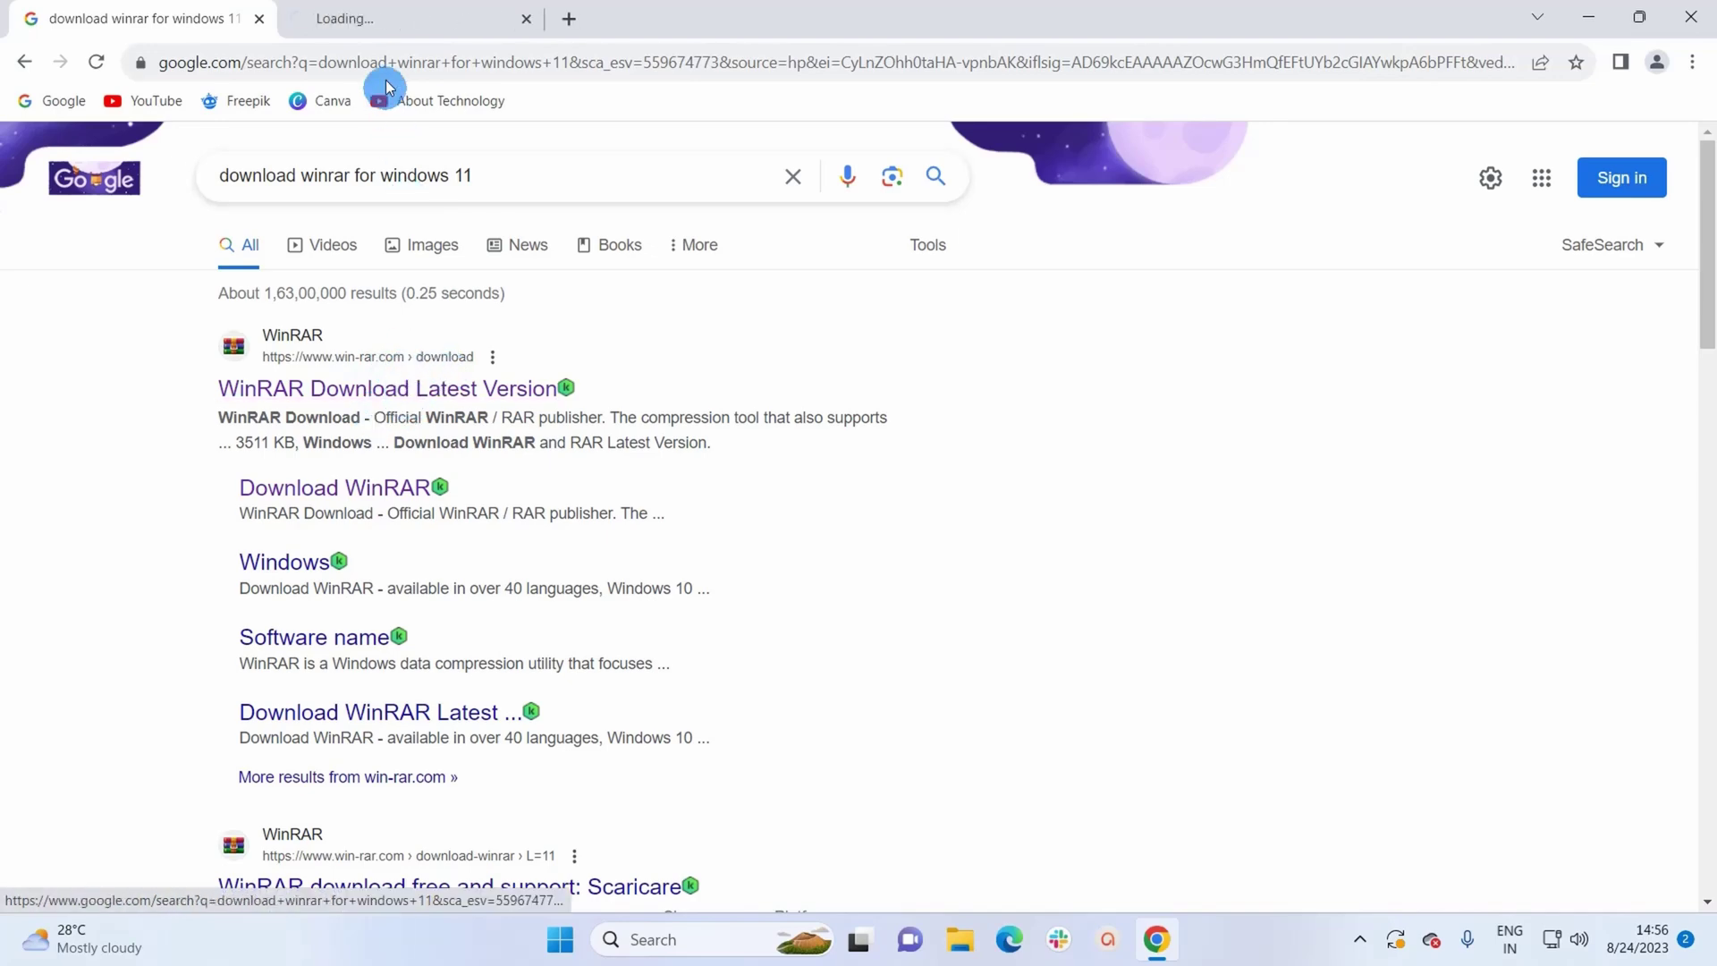
{"action": "left_click", "coordinate": [383, 27]}
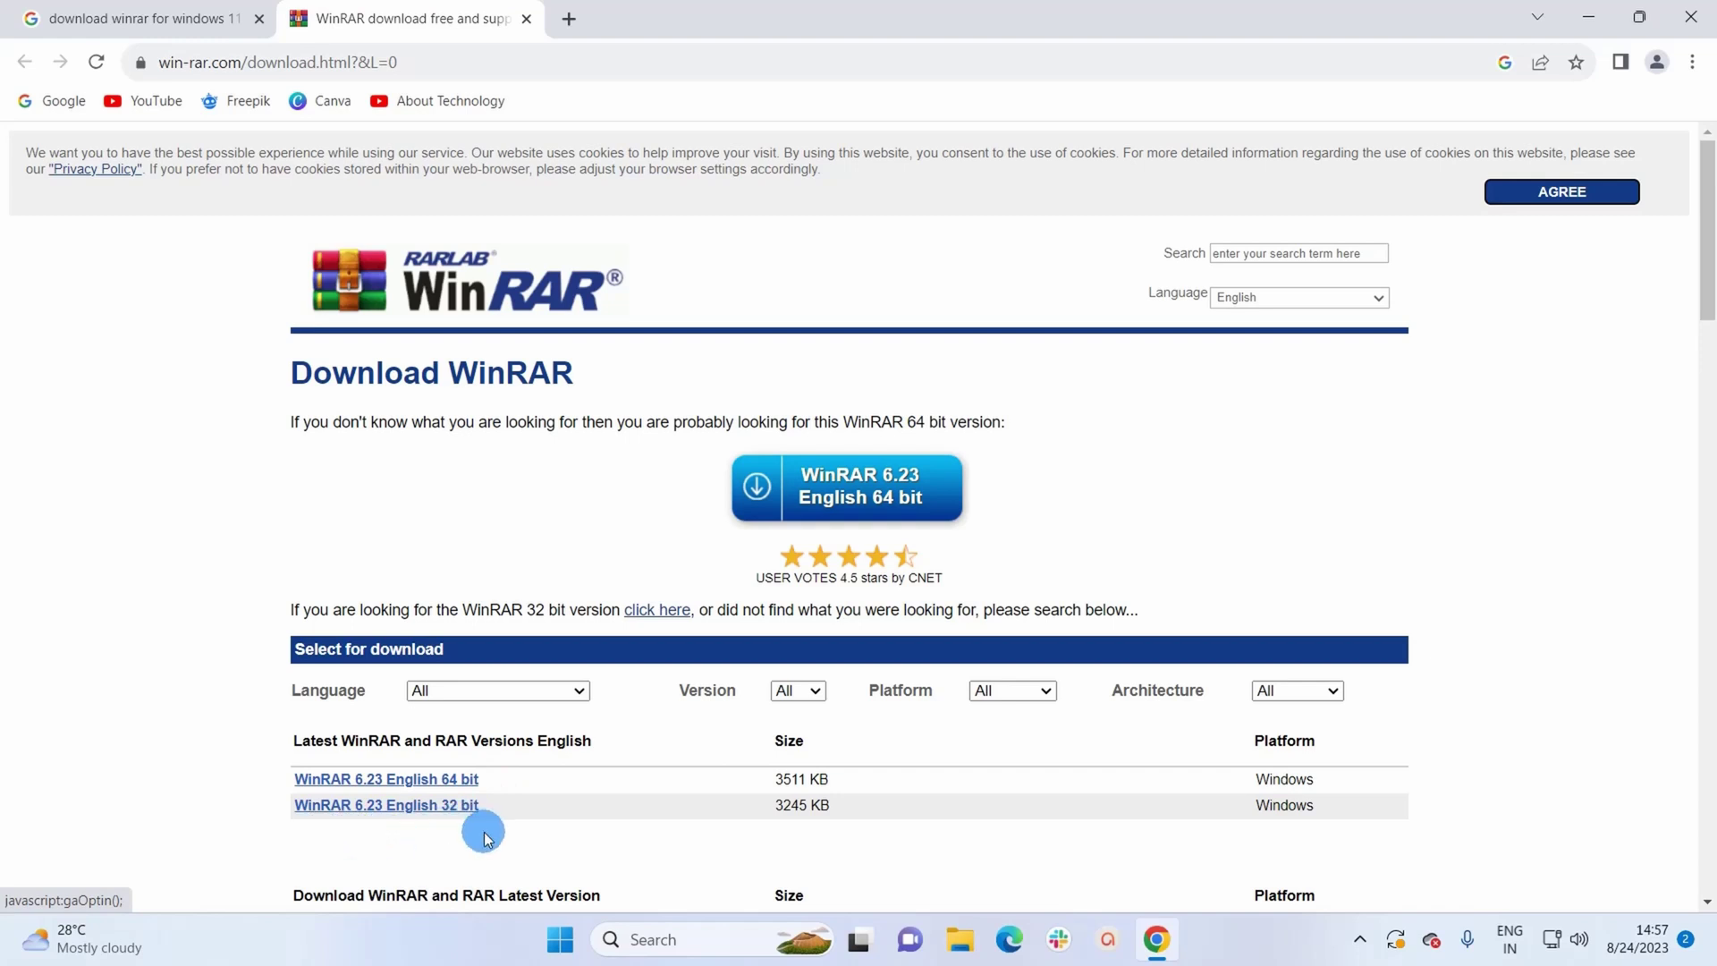
{"action": "scroll", "coordinate": [547, 780], "scroll_direction": "down", "scroll_amount": 6}
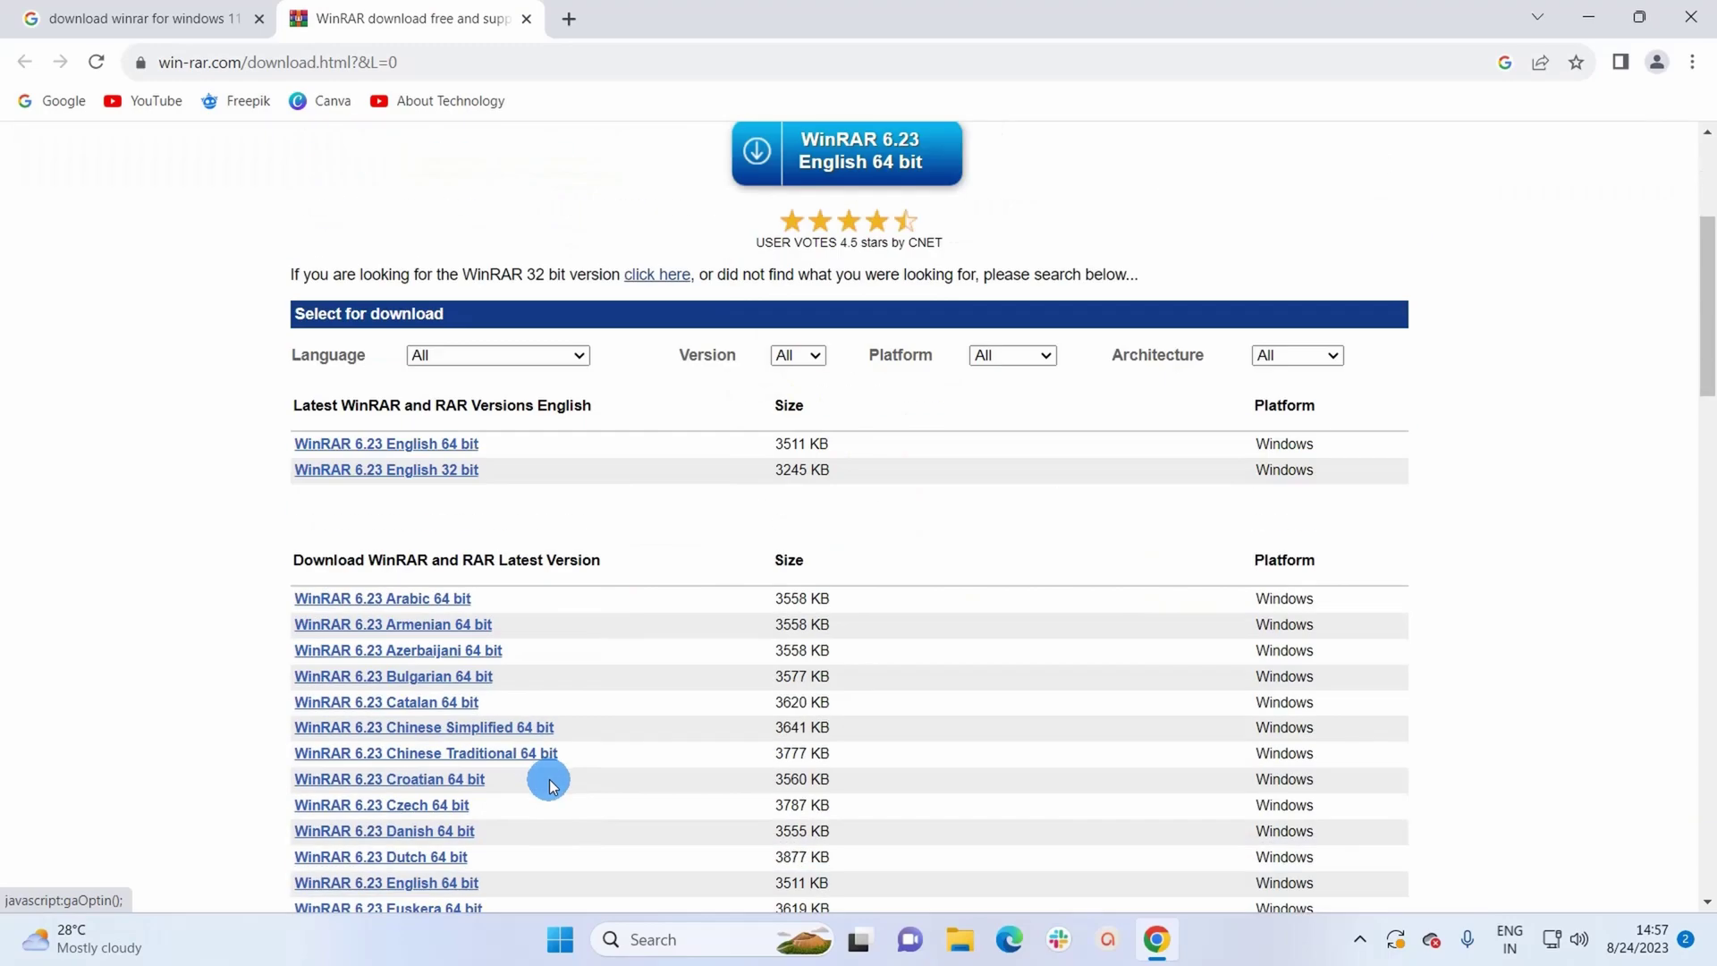
{"action": "scroll", "coordinate": [550, 774], "scroll_direction": "down", "scroll_amount": 3}
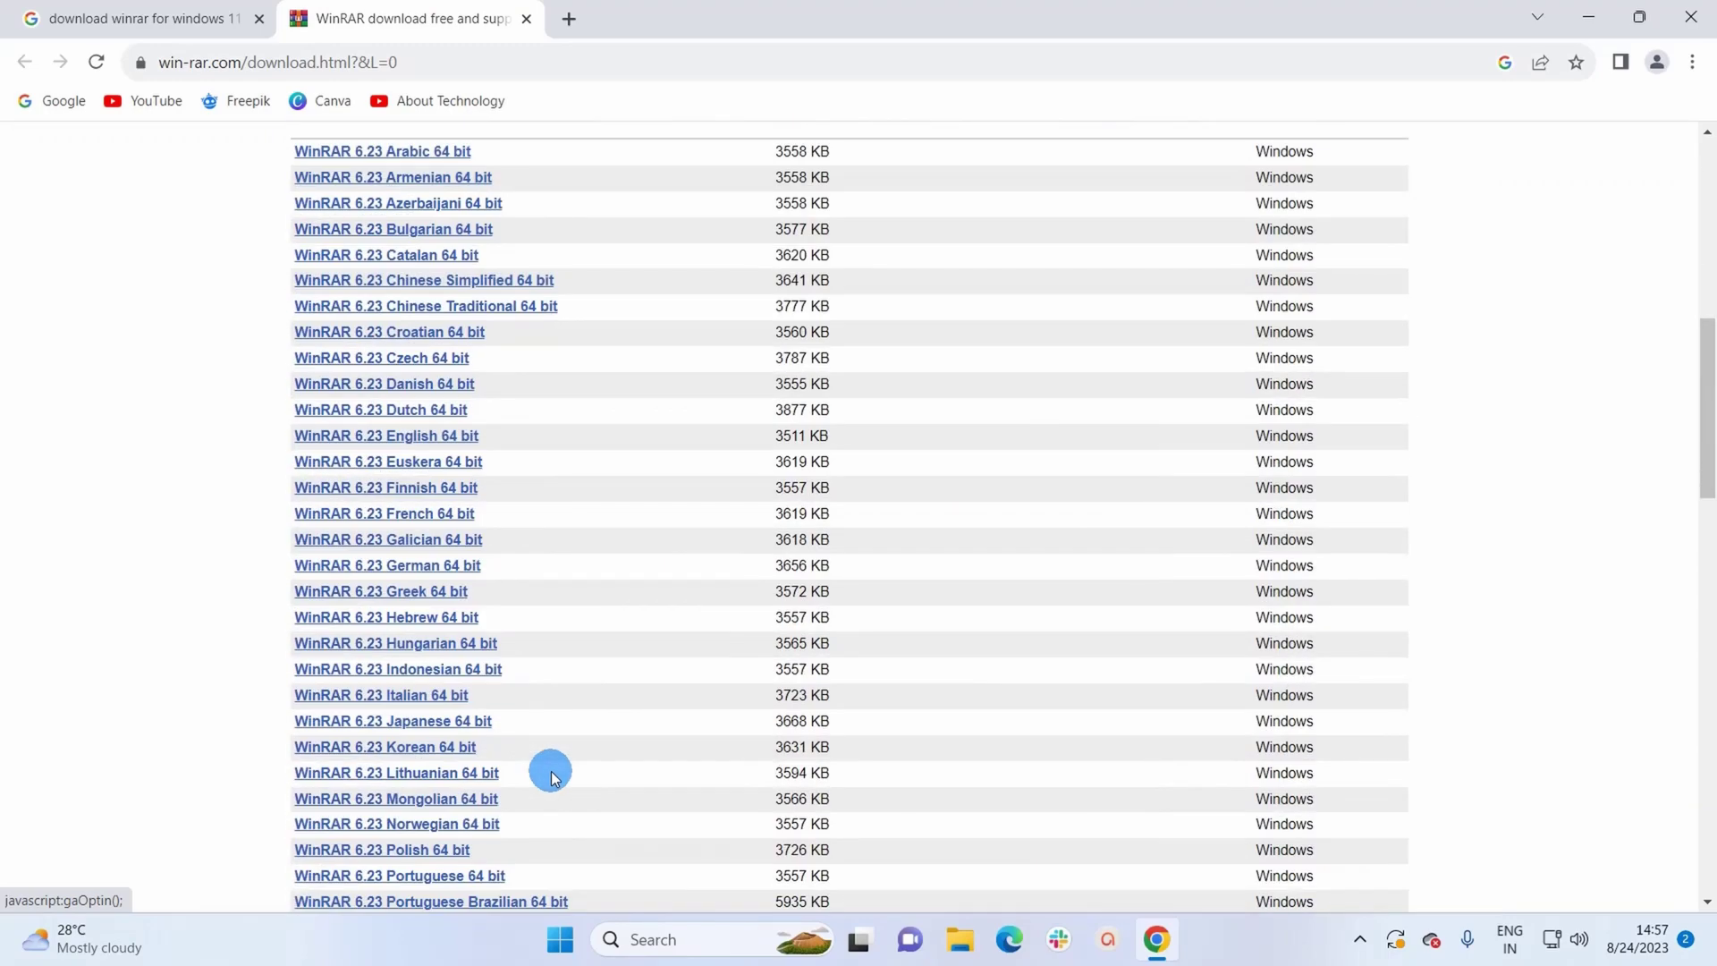
{"action": "scroll", "coordinate": [512, 847], "scroll_direction": "down", "scroll_amount": 8}
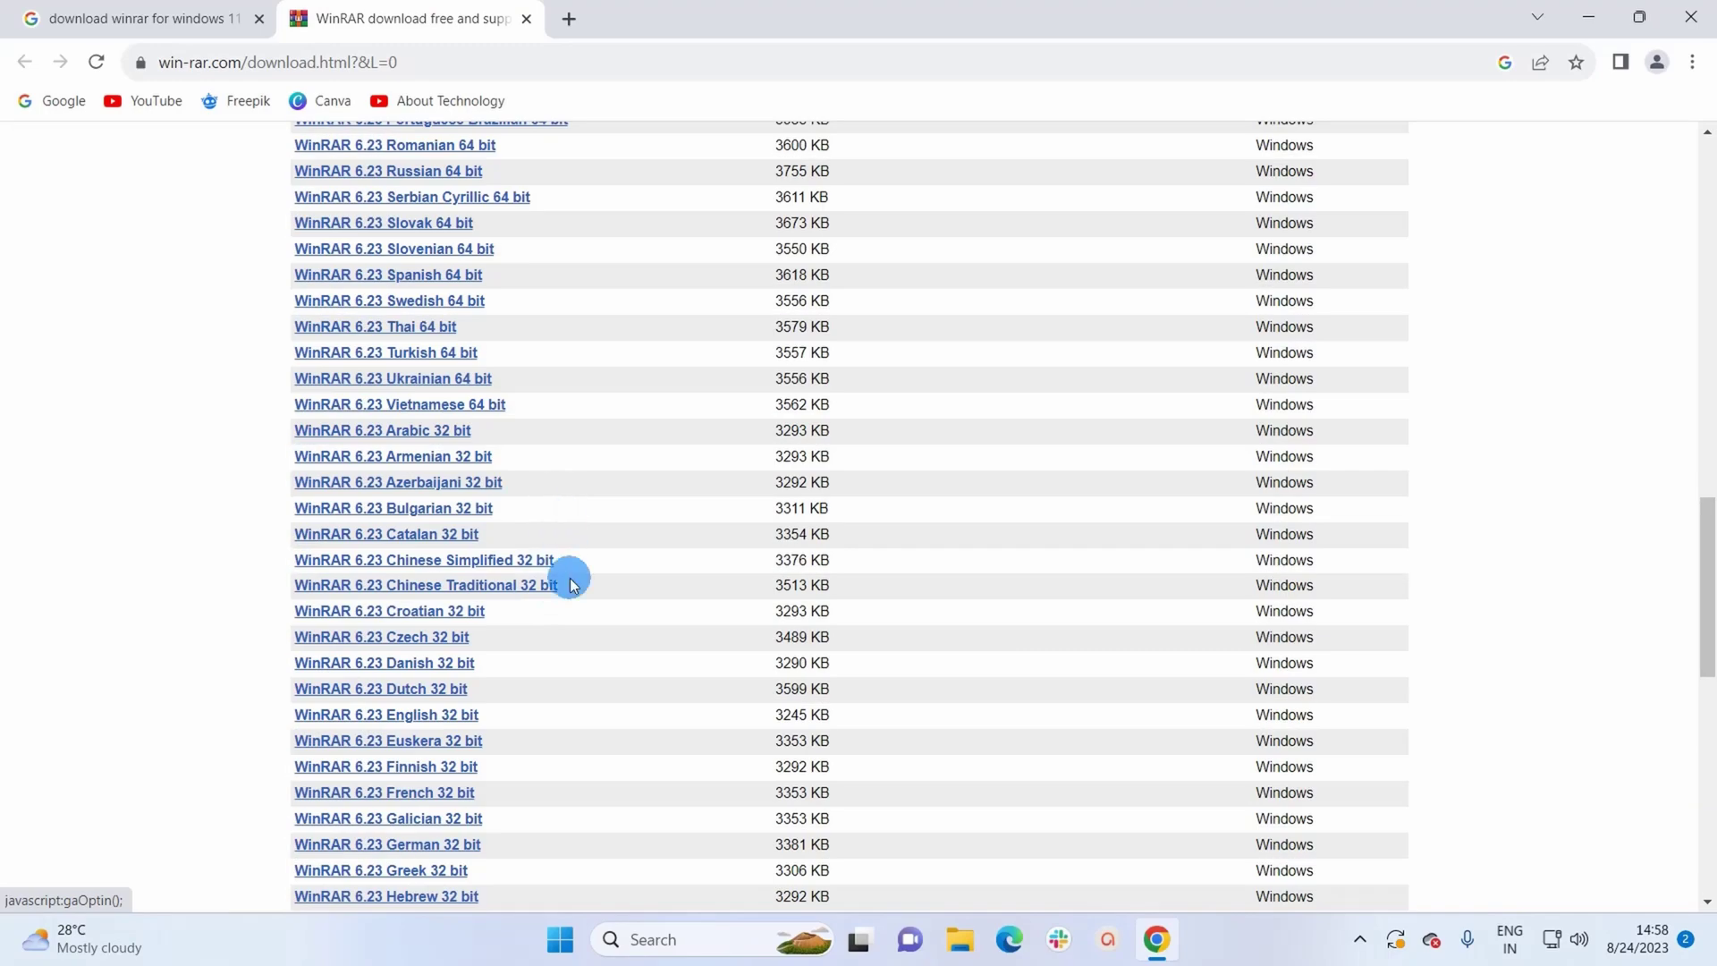
{"action": "scroll", "coordinate": [827, 780], "scroll_direction": "up", "scroll_amount": 5}
{"action": "scroll", "coordinate": [823, 774], "scroll_direction": "up", "scroll_amount": 15}
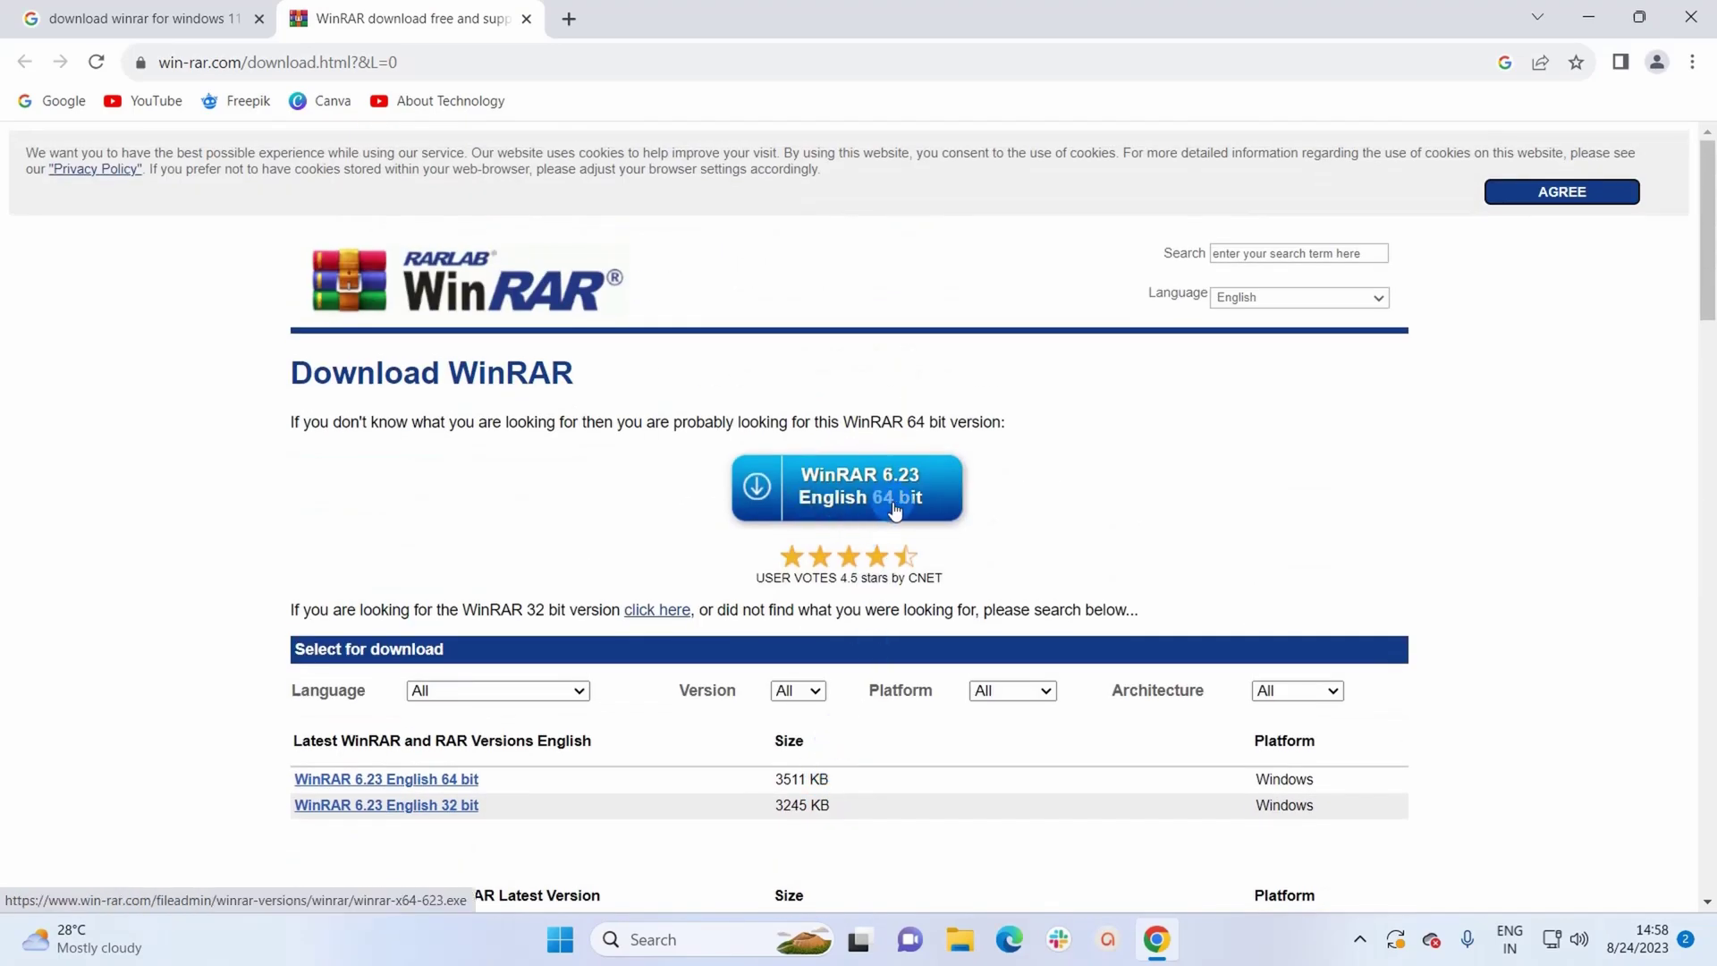
- Save the WinRAR 6.23 English 64 bit installer to Downloads, then minimise Chrome
{"action": "left_click", "coordinate": [880, 508]}
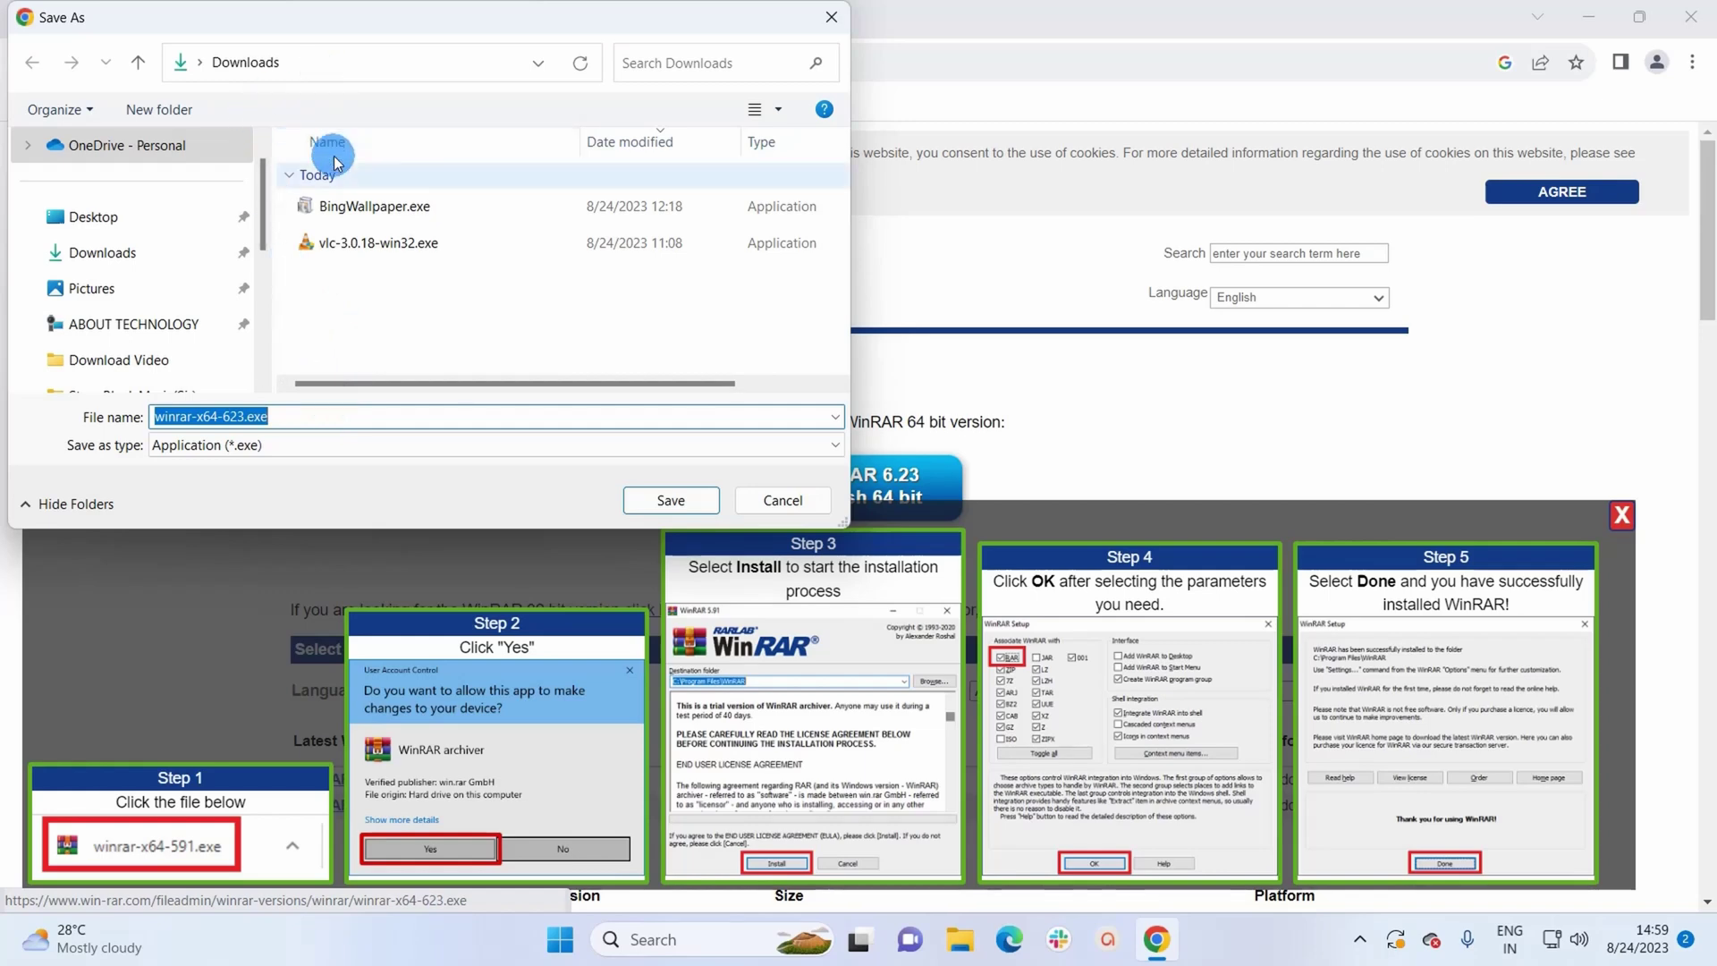
{"action": "left_click", "coordinate": [680, 501]}
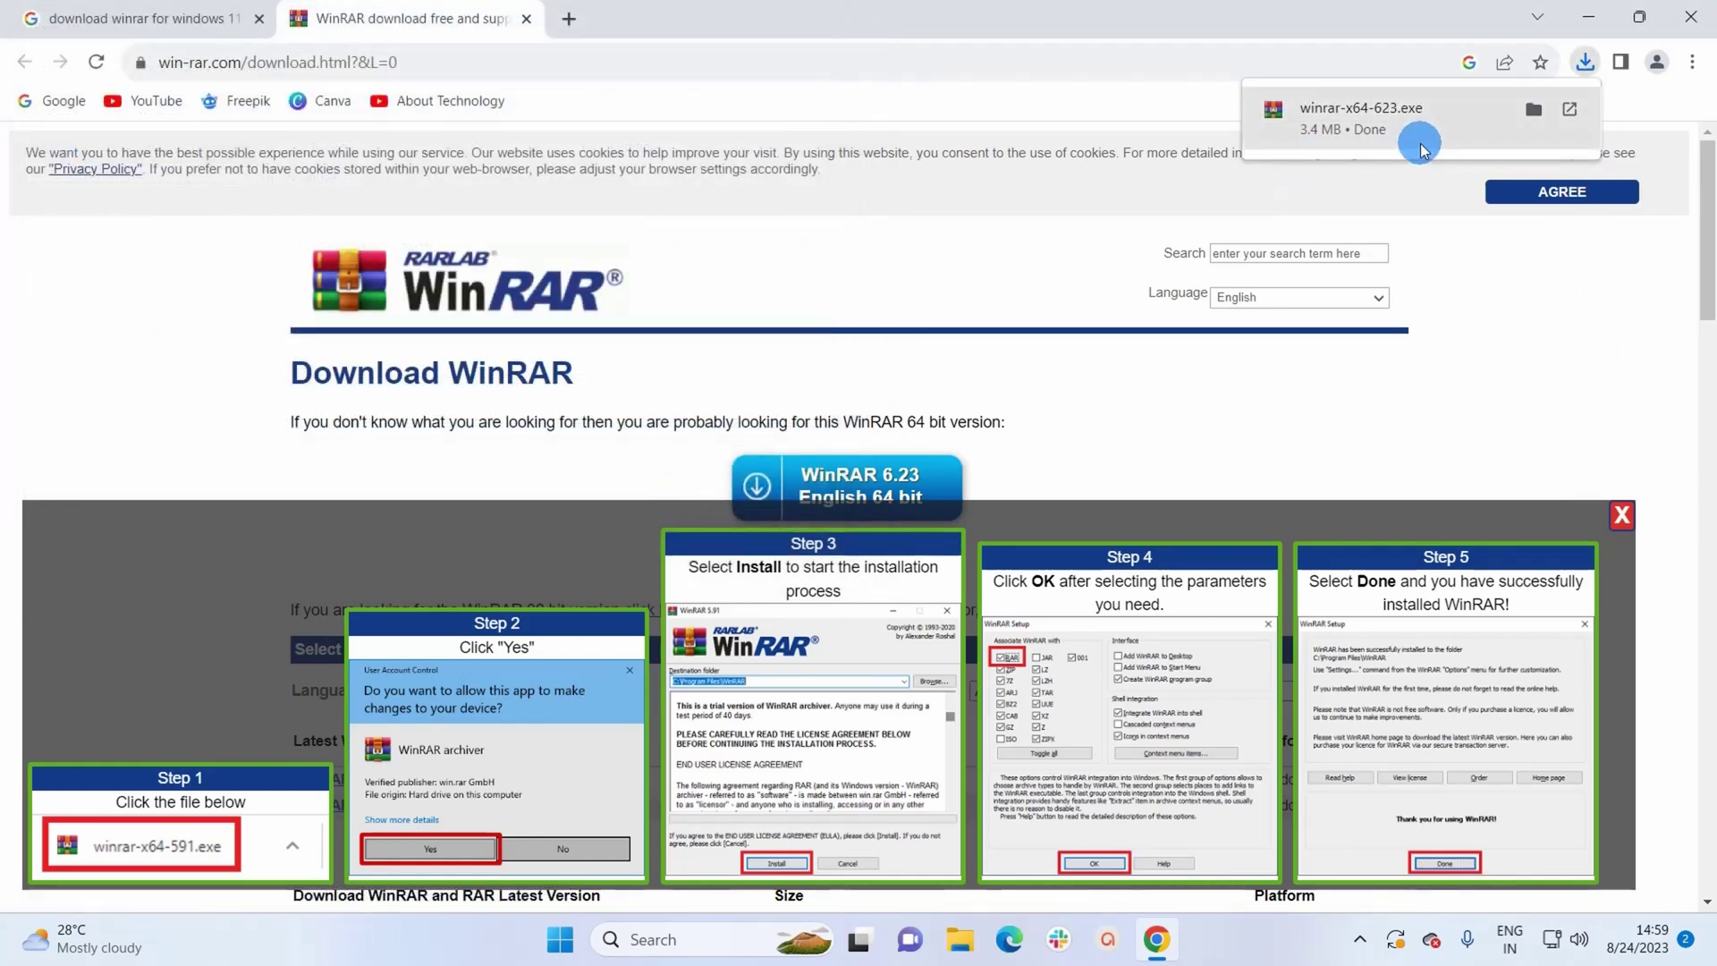
{"action": "left_click", "coordinate": [1588, 16]}
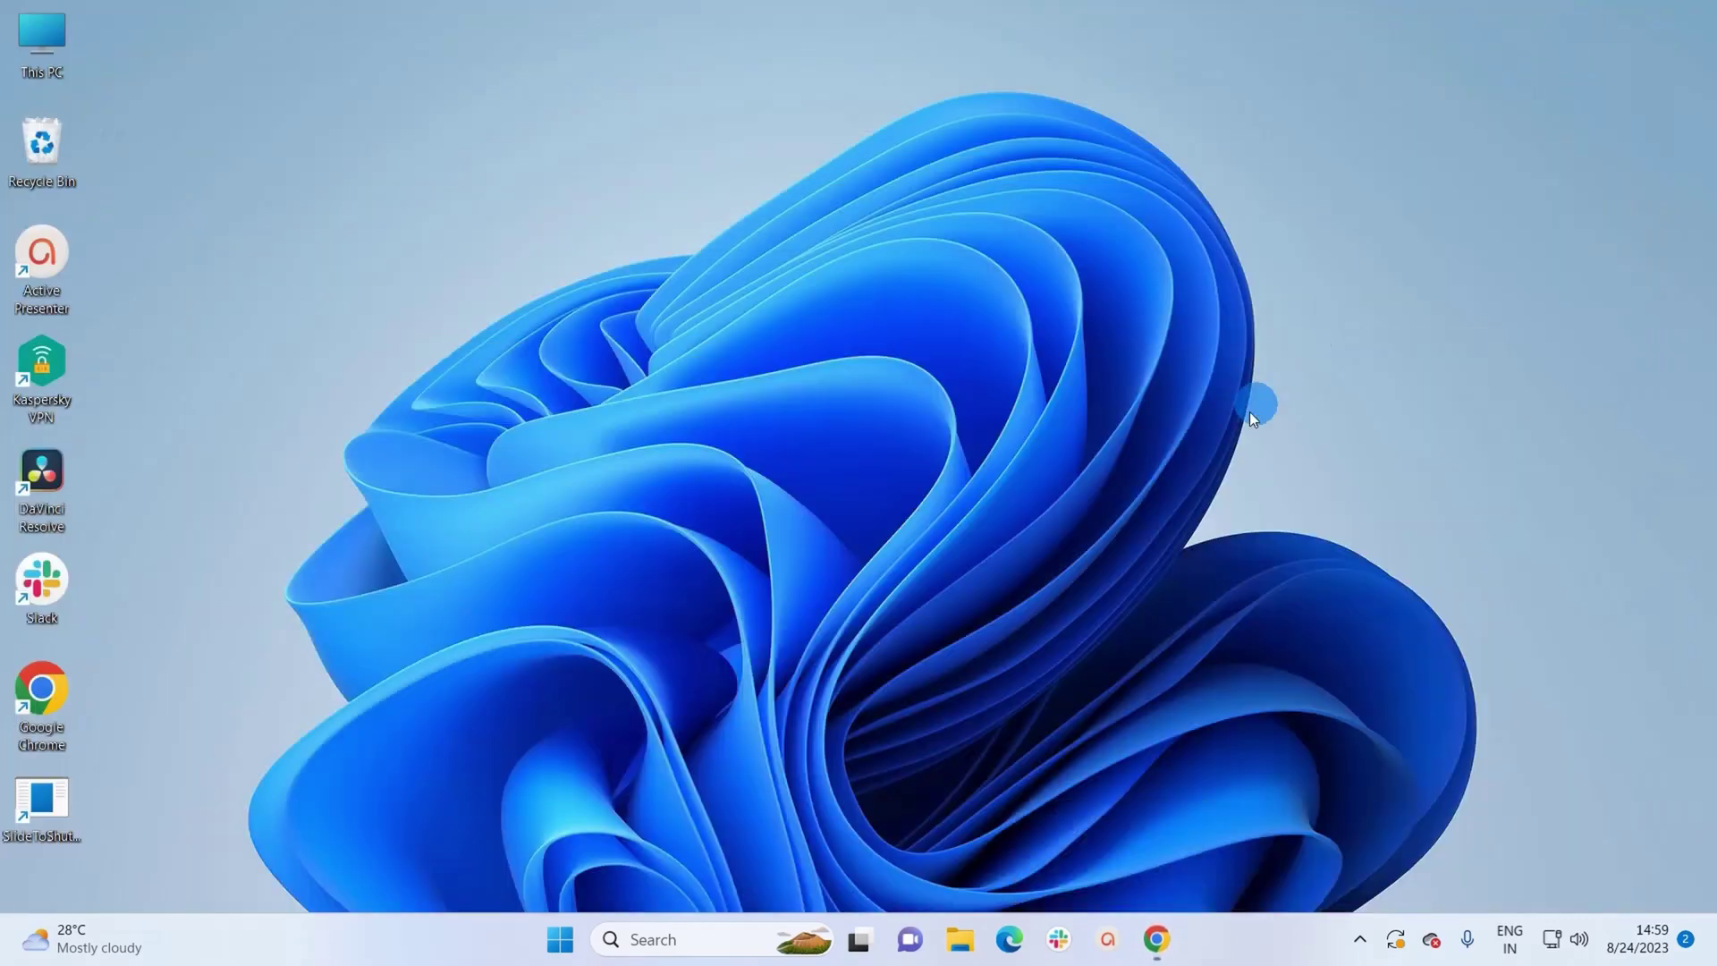
- Launch winrar-x64-623.exe from the Downloads folder in File Explorer
{"action": "left_click", "coordinate": [964, 941]}
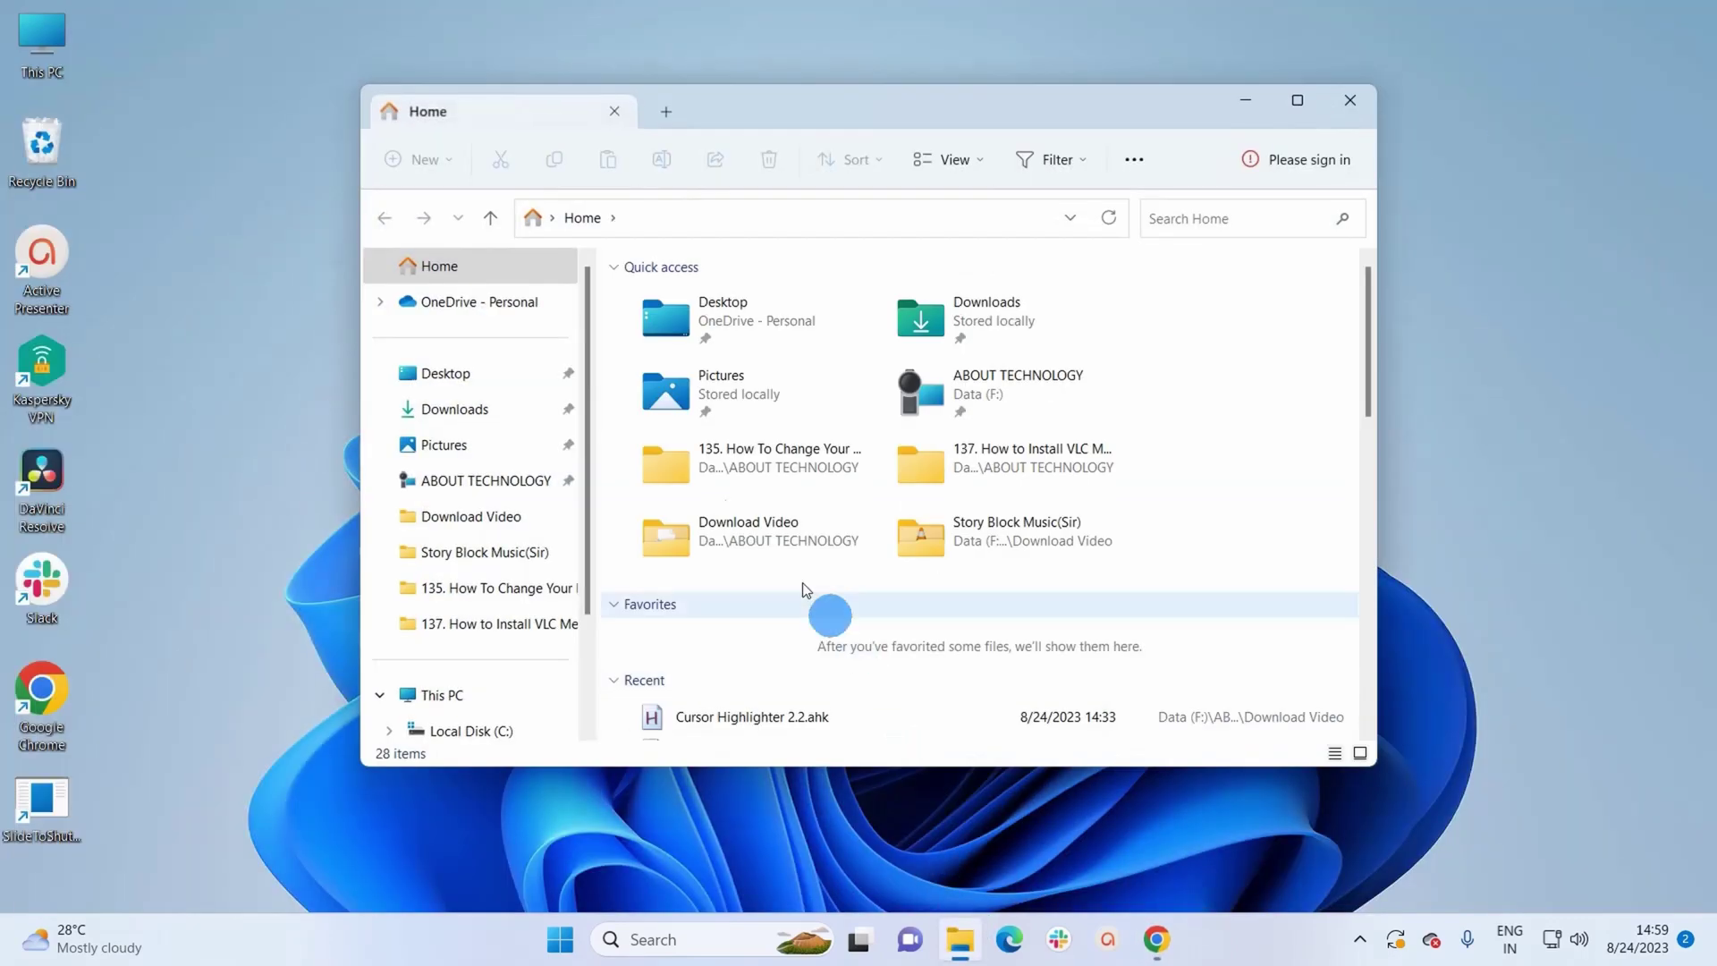
{"action": "left_click", "coordinate": [491, 414]}
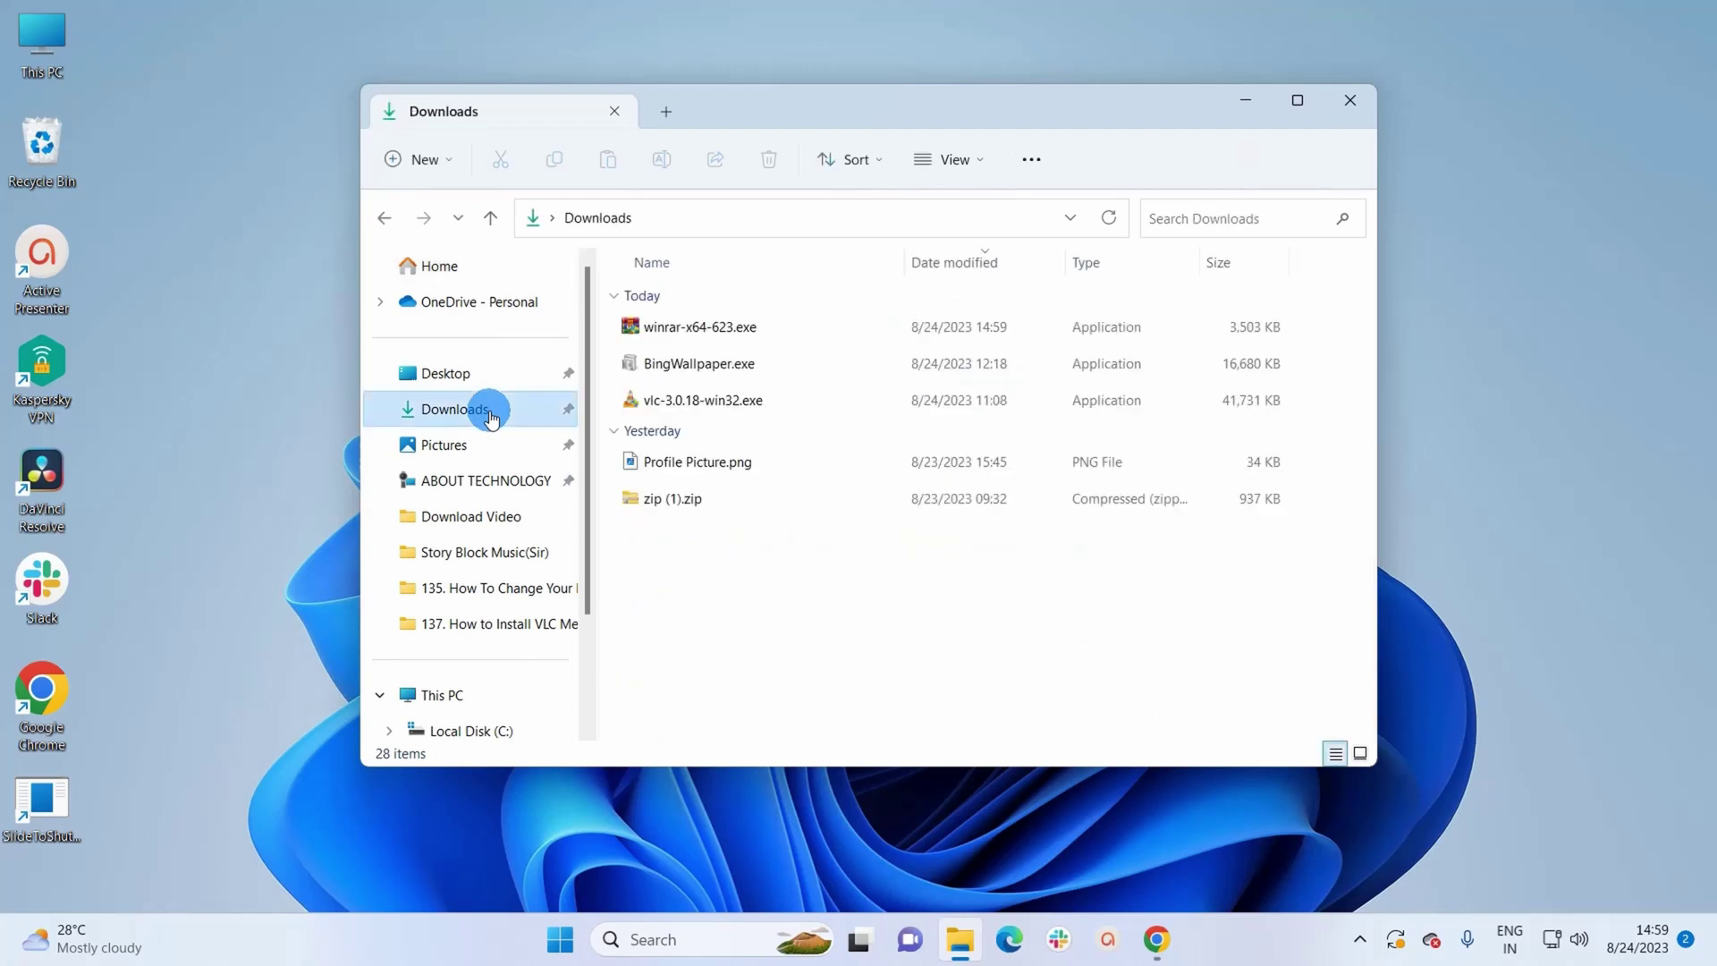
{"action": "double_click", "coordinate": [724, 342]}
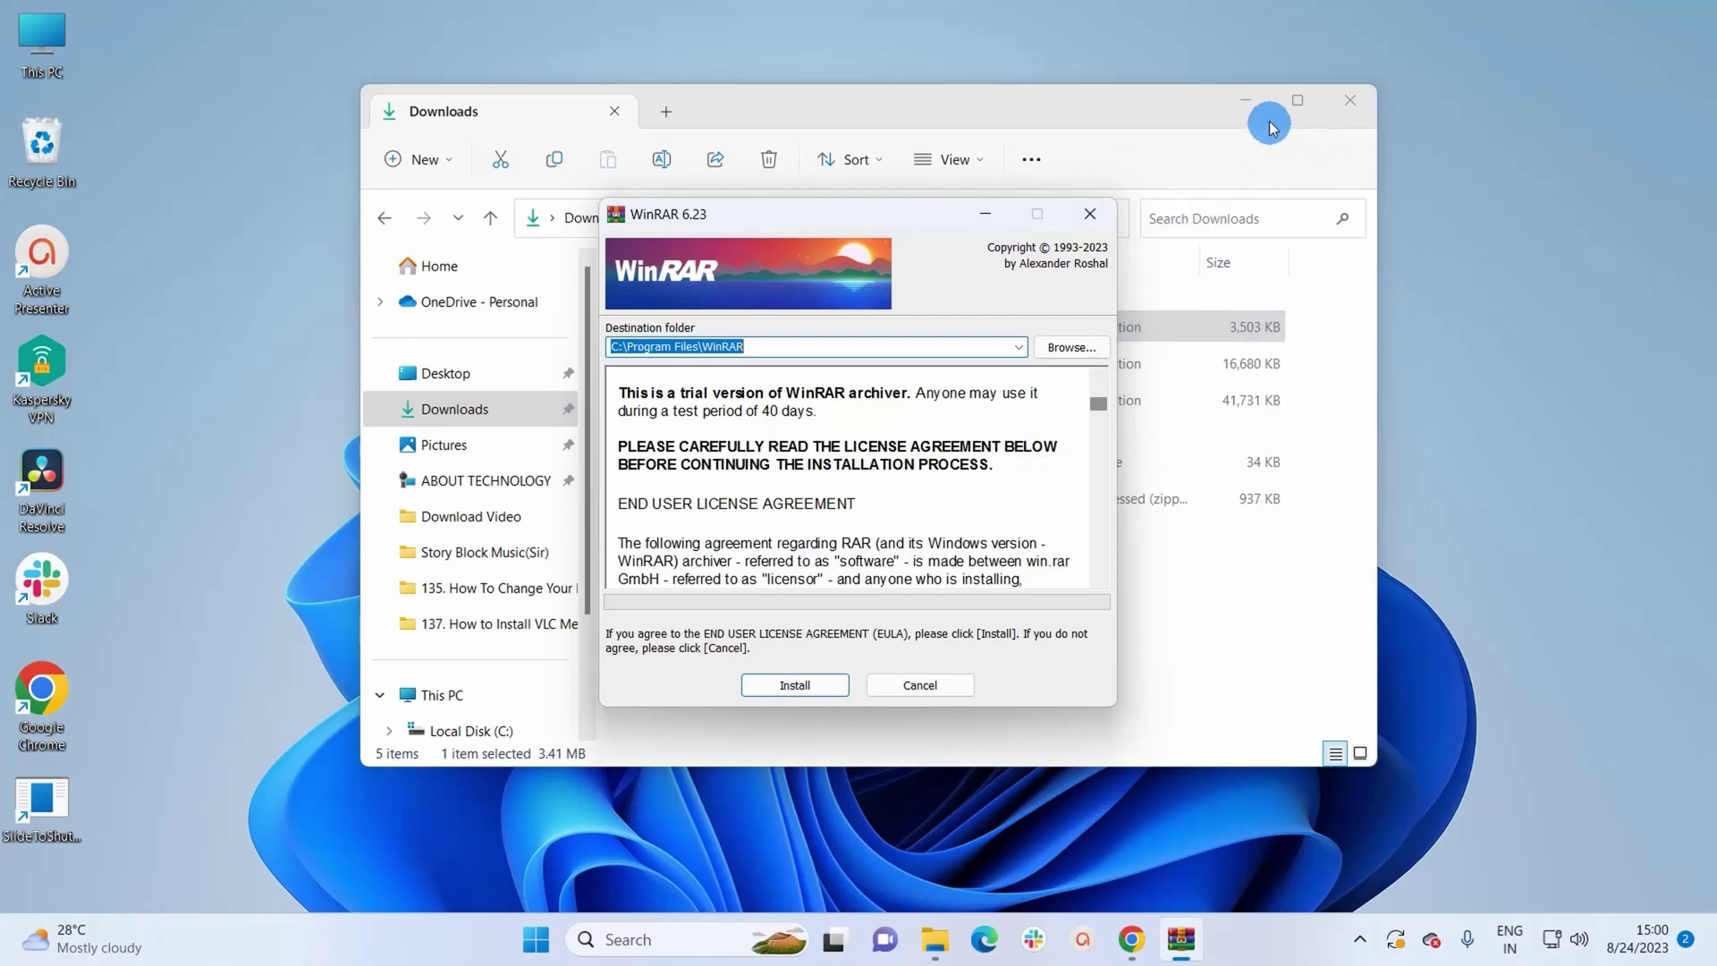
- Install WinRAR 6.23 to C:\Program Files\WinRAR with File Explorer moved out of the way
{"action": "left_click", "coordinate": [1250, 101]}
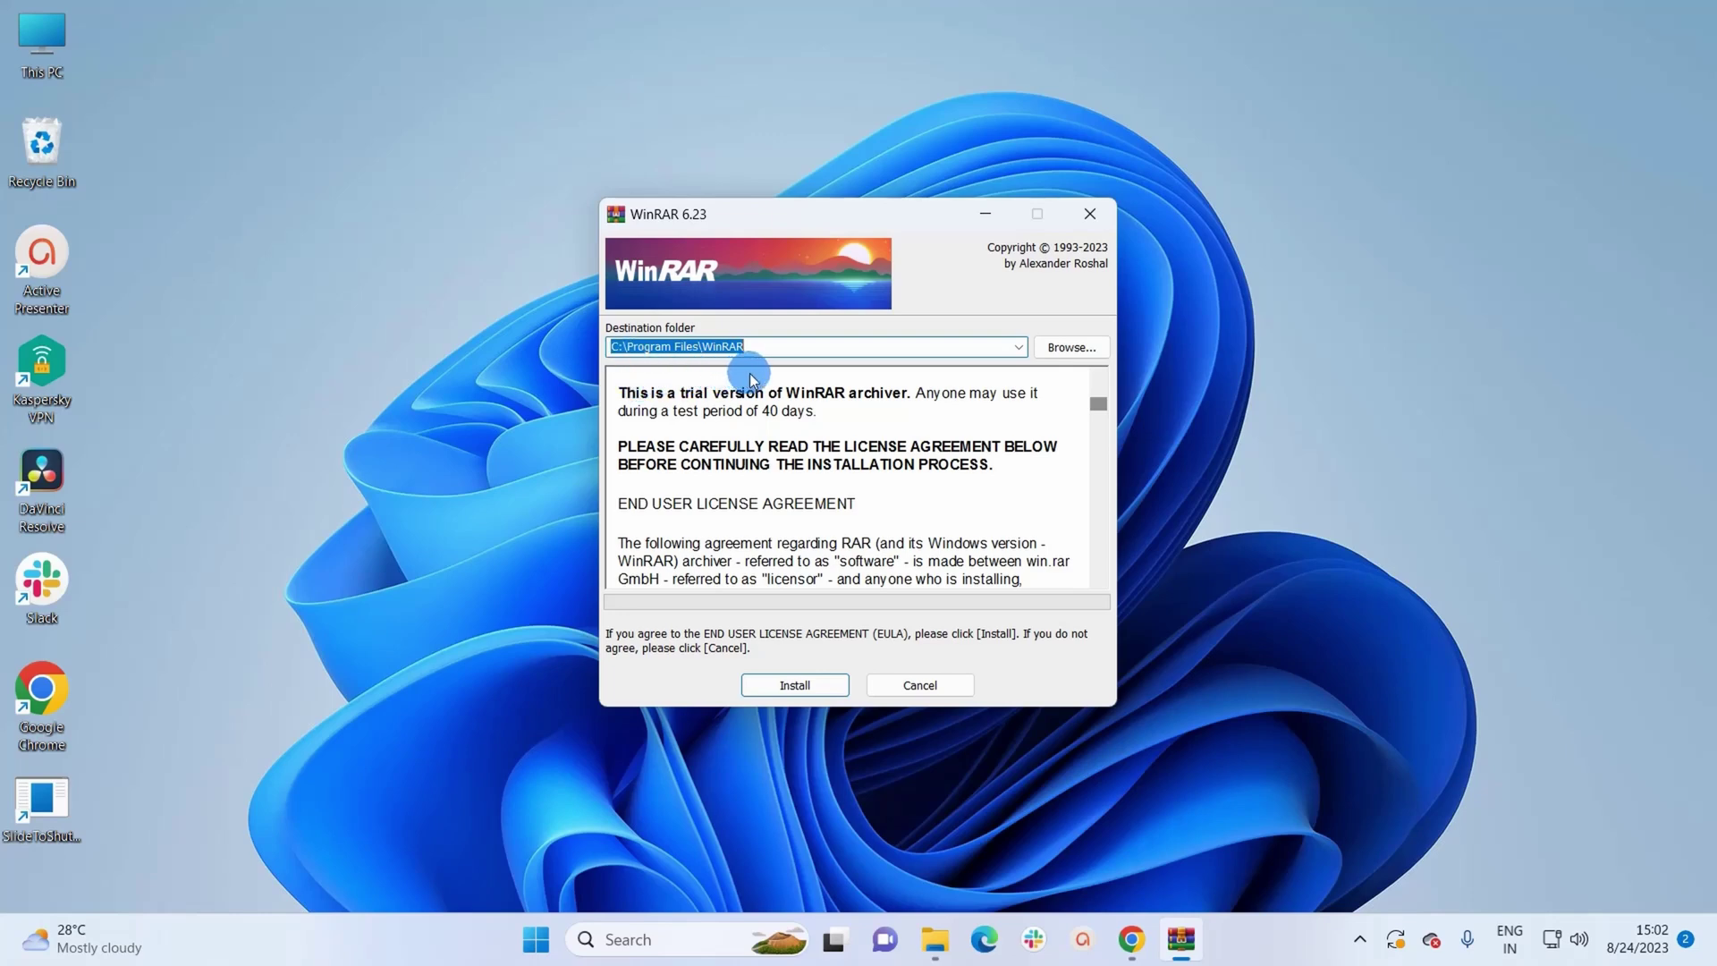
{"action": "left_click", "coordinate": [810, 682]}
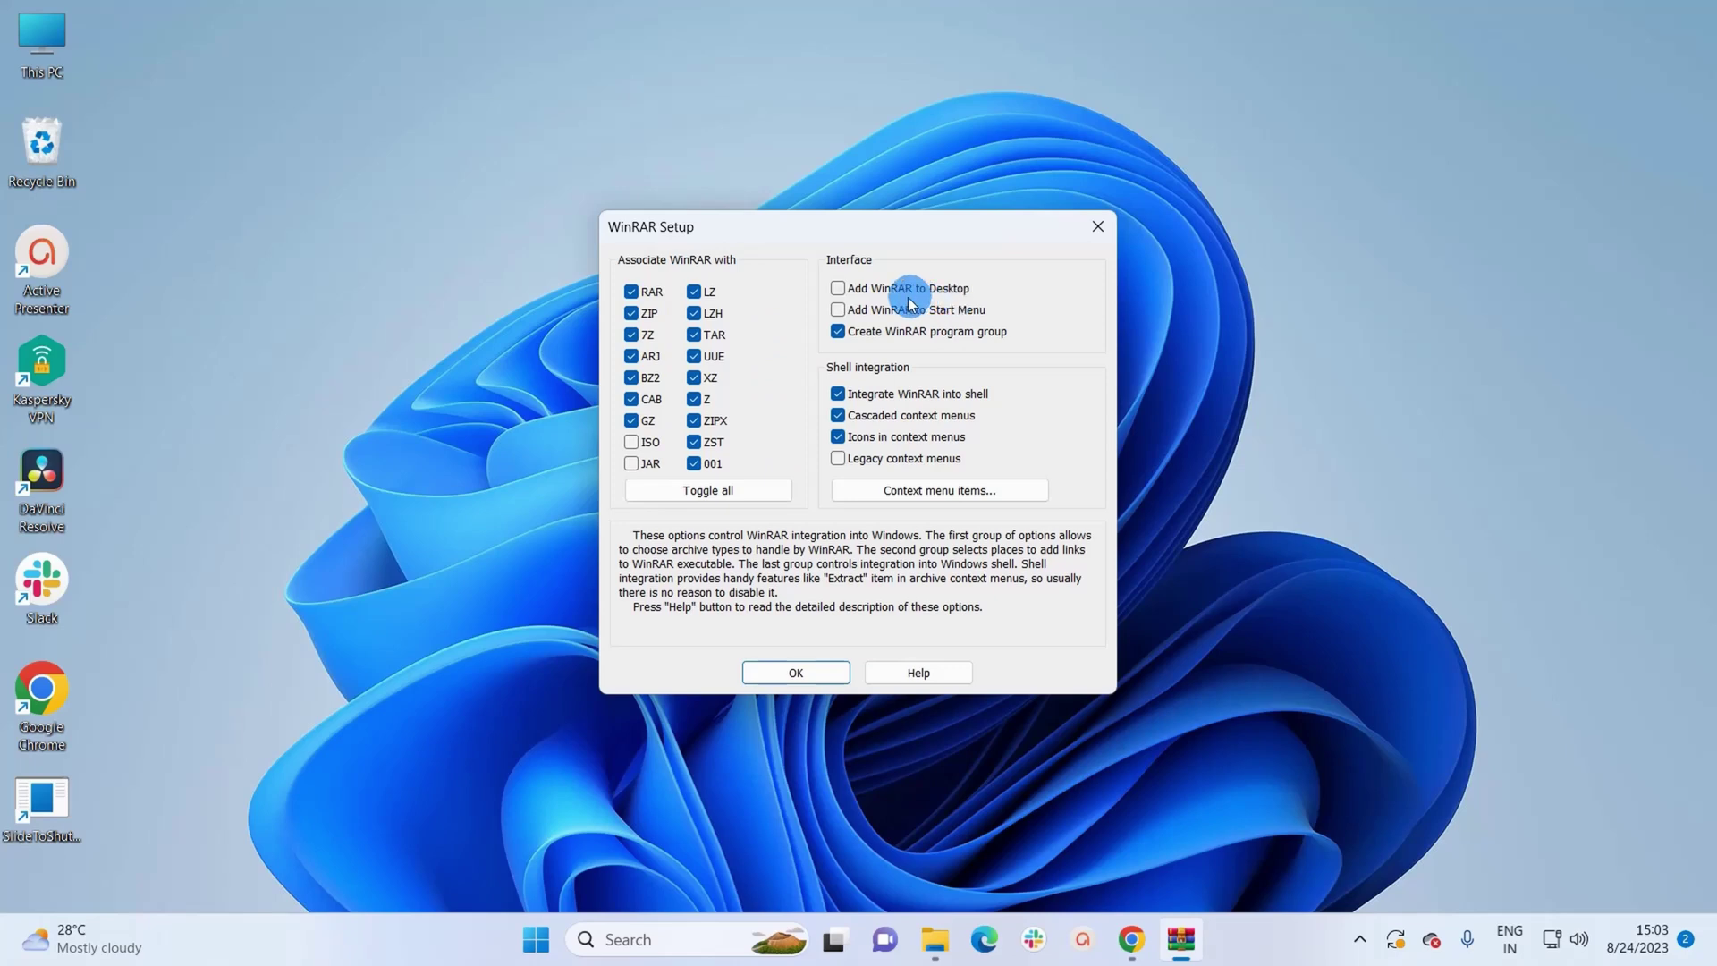
- Add WinRAR to the Desktop and Start Menu and confirm the integration options
{"action": "left_click", "coordinate": [838, 291]}
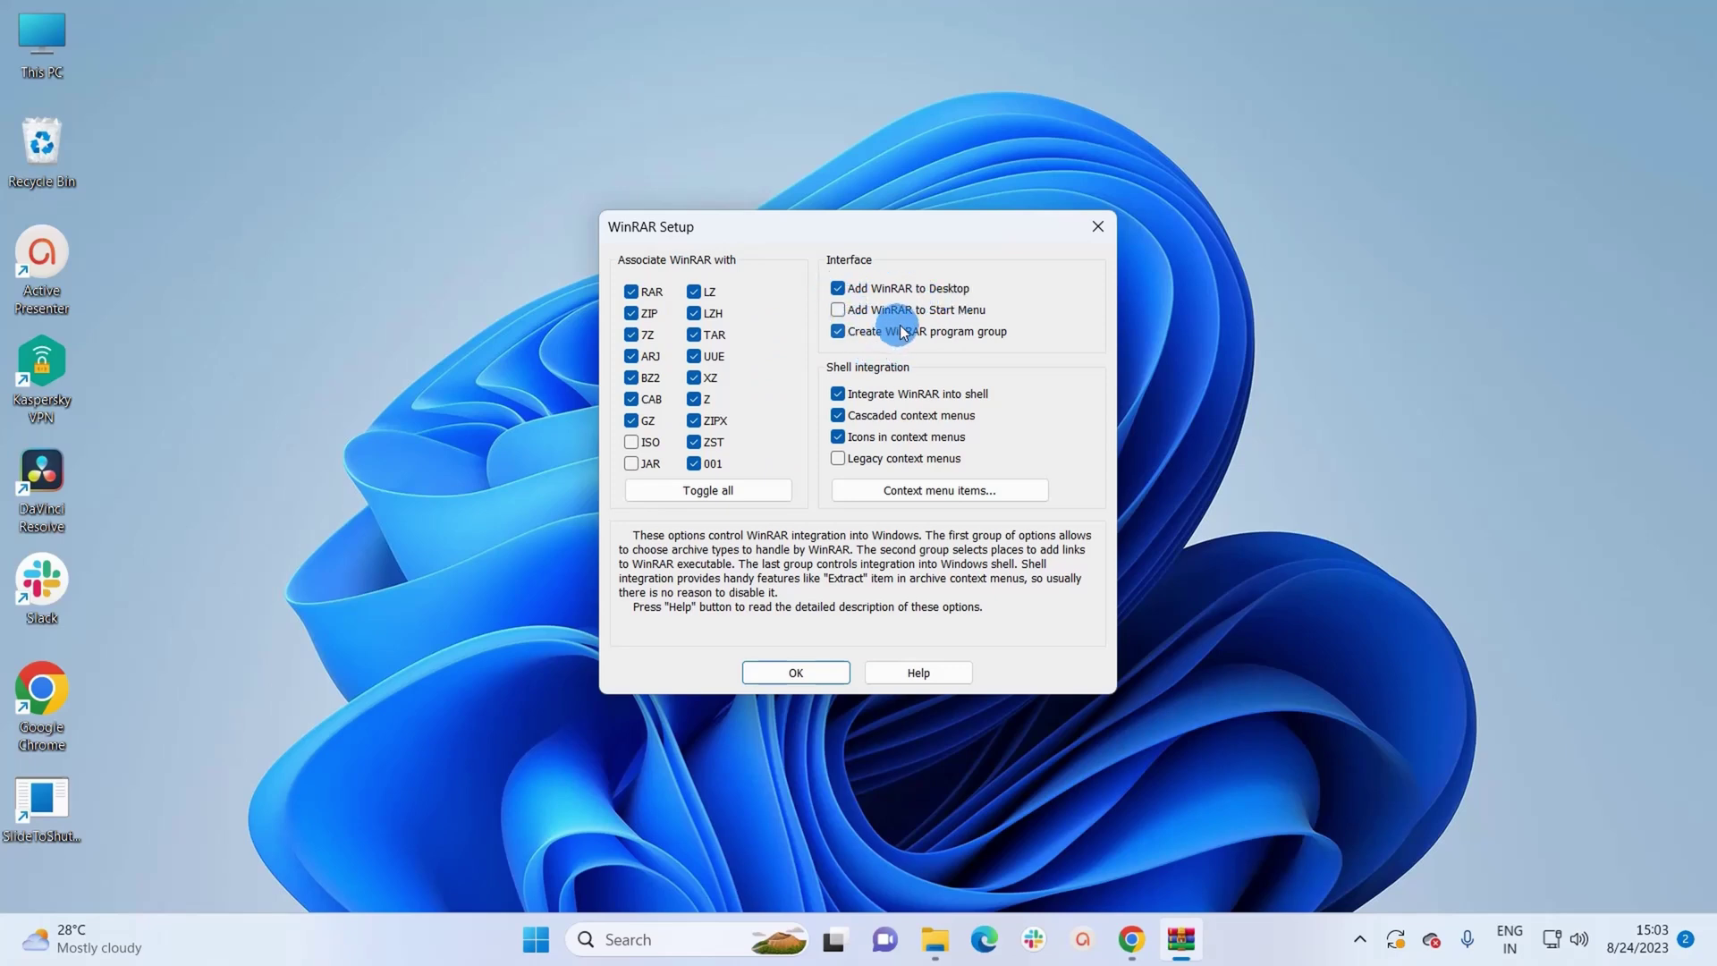
{"action": "left_click", "coordinate": [839, 311]}
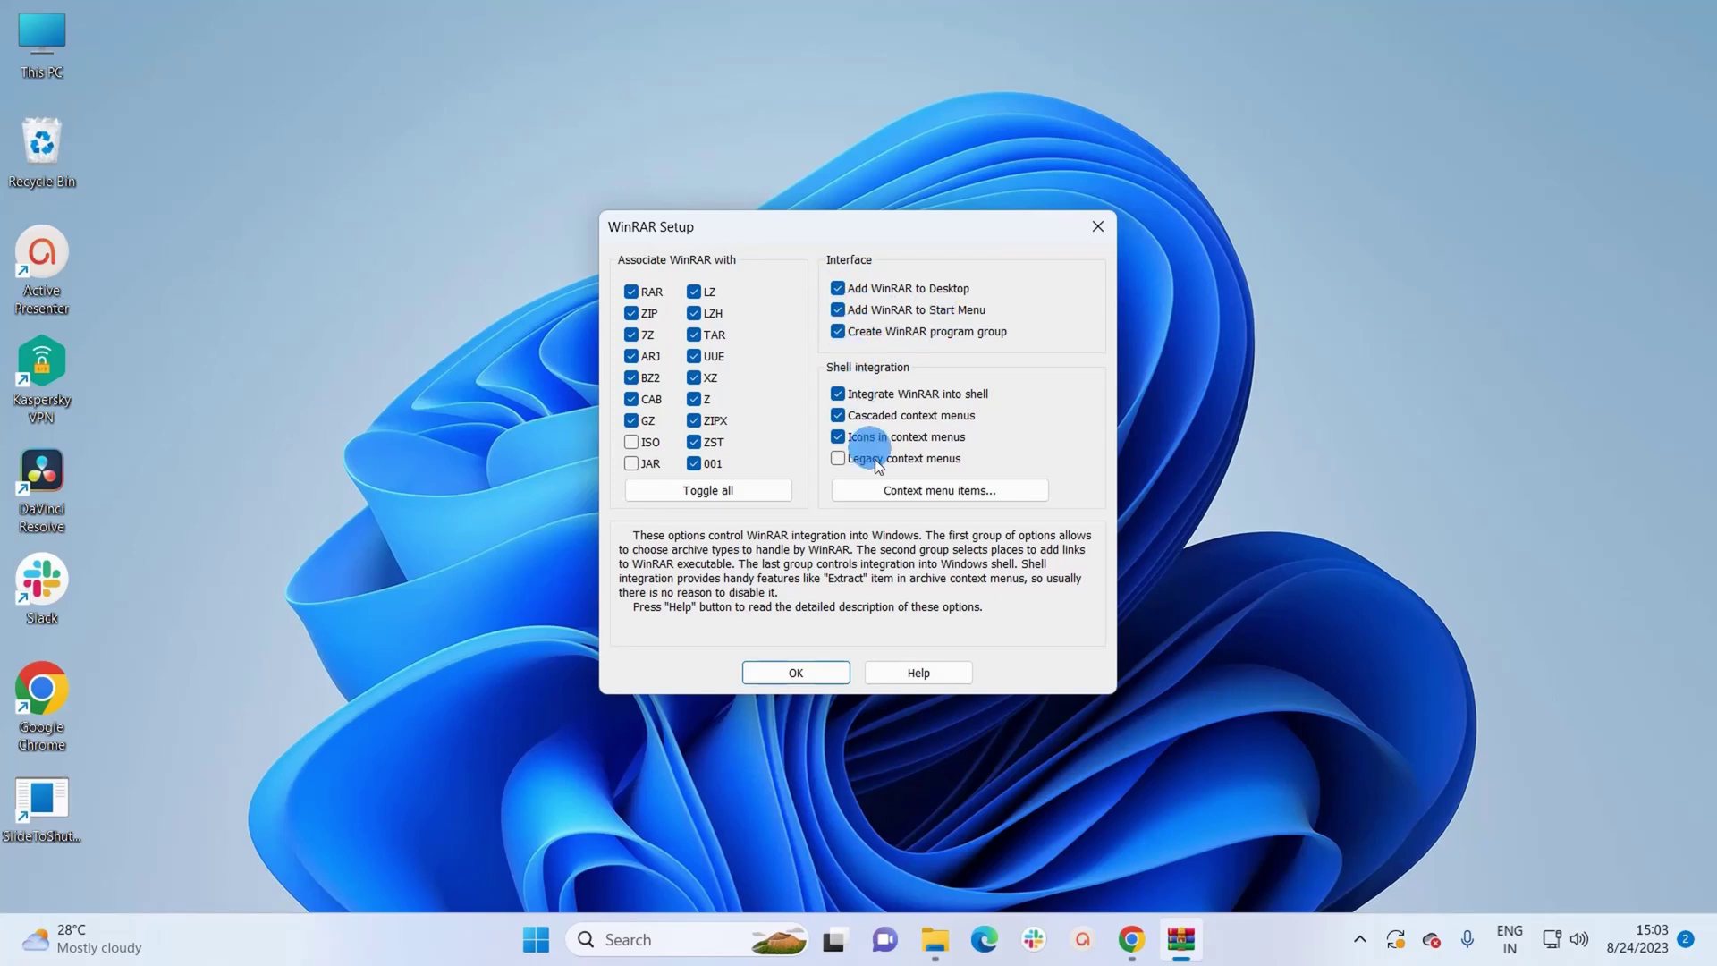
{"action": "left_click", "coordinate": [814, 671]}
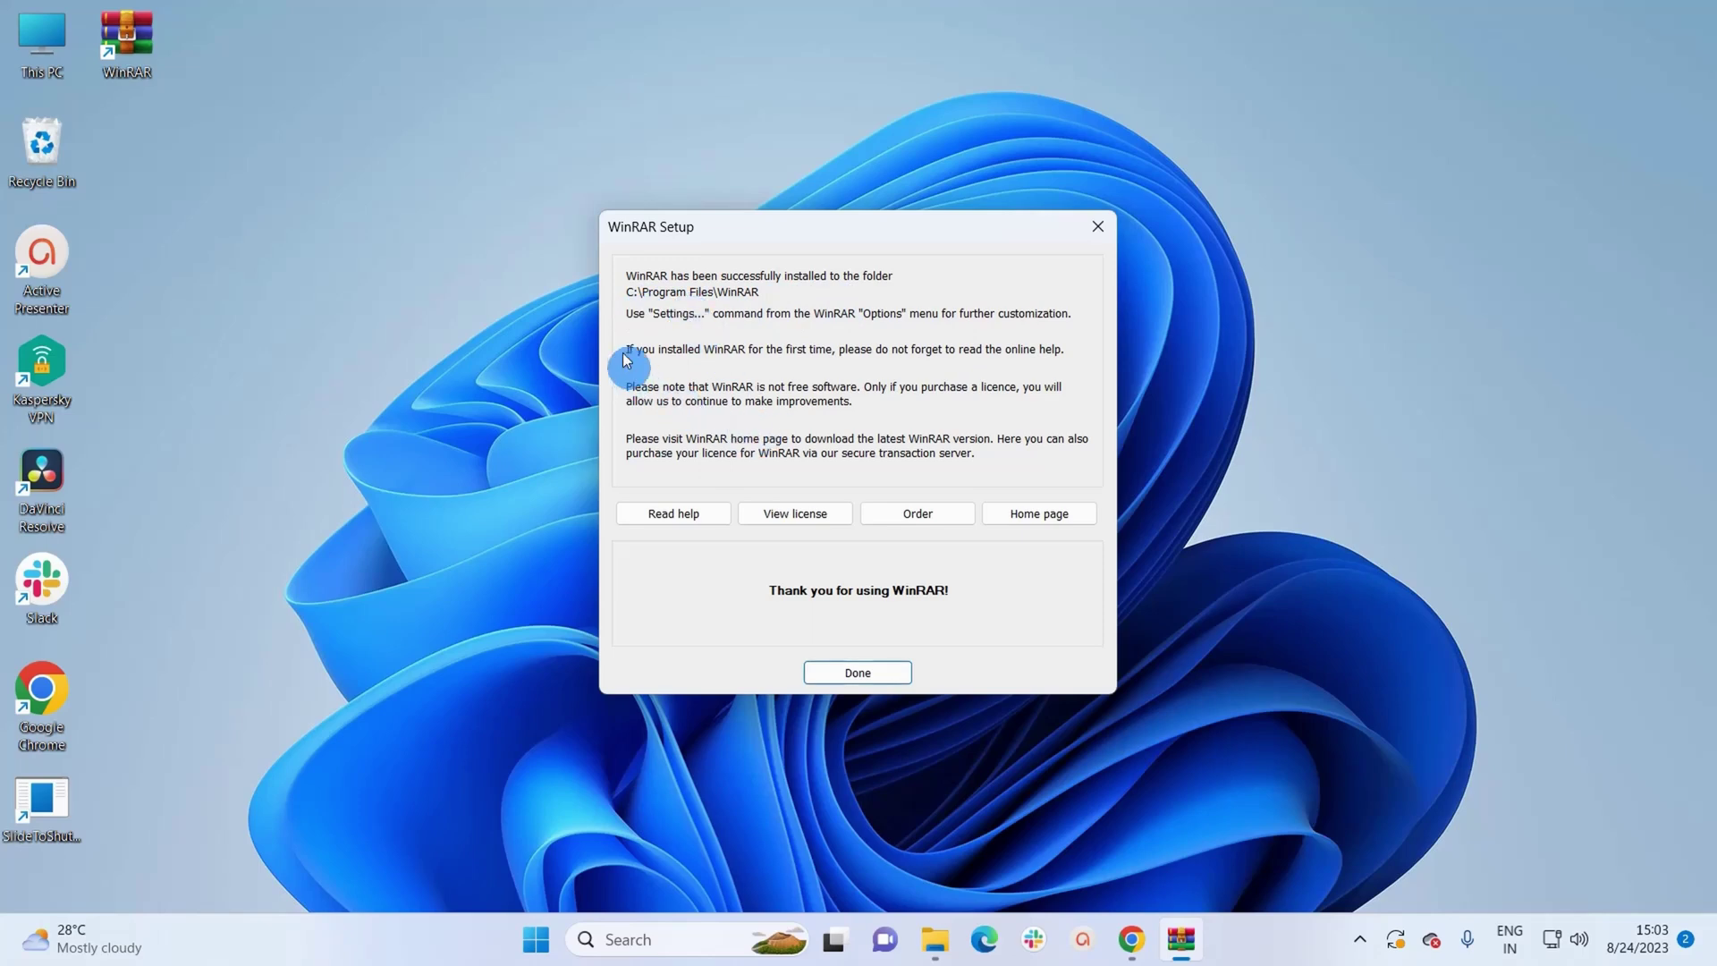
- Close WinRAR Setup and widen the Explorer window showing the WinRAR Start Menu folder
{"action": "left_click", "coordinate": [892, 674]}
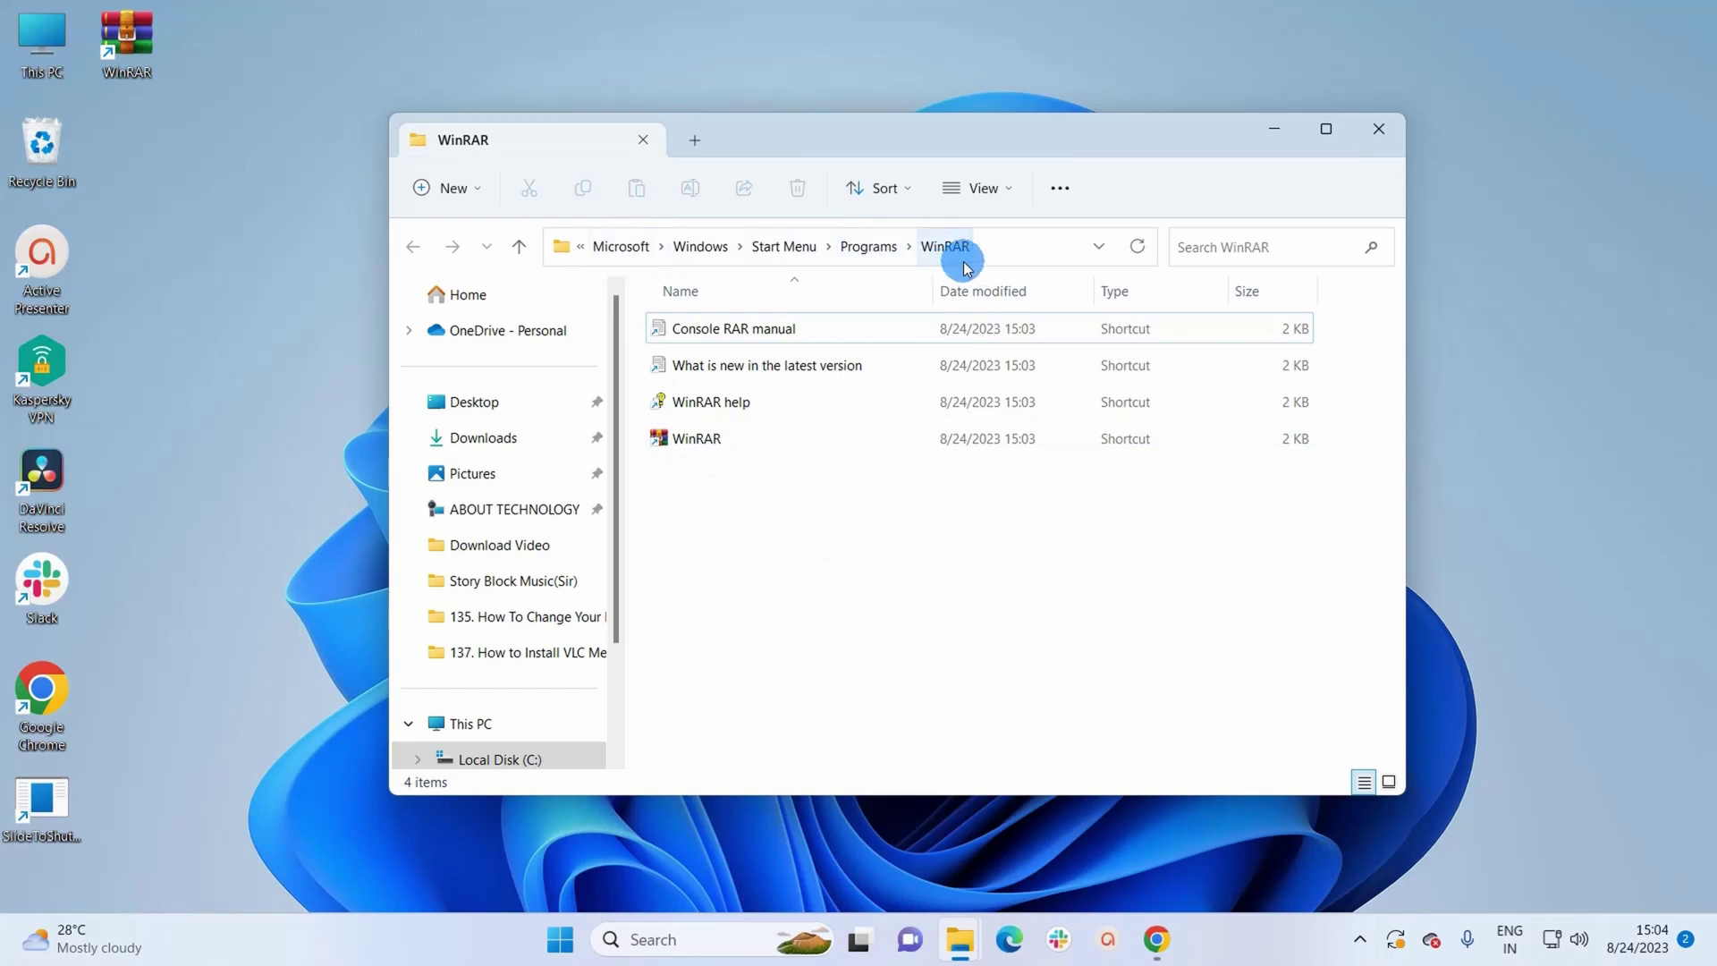
{"action": "left_click_drag", "start_coordinate": [1407, 266], "coordinate": [1693, 261]}
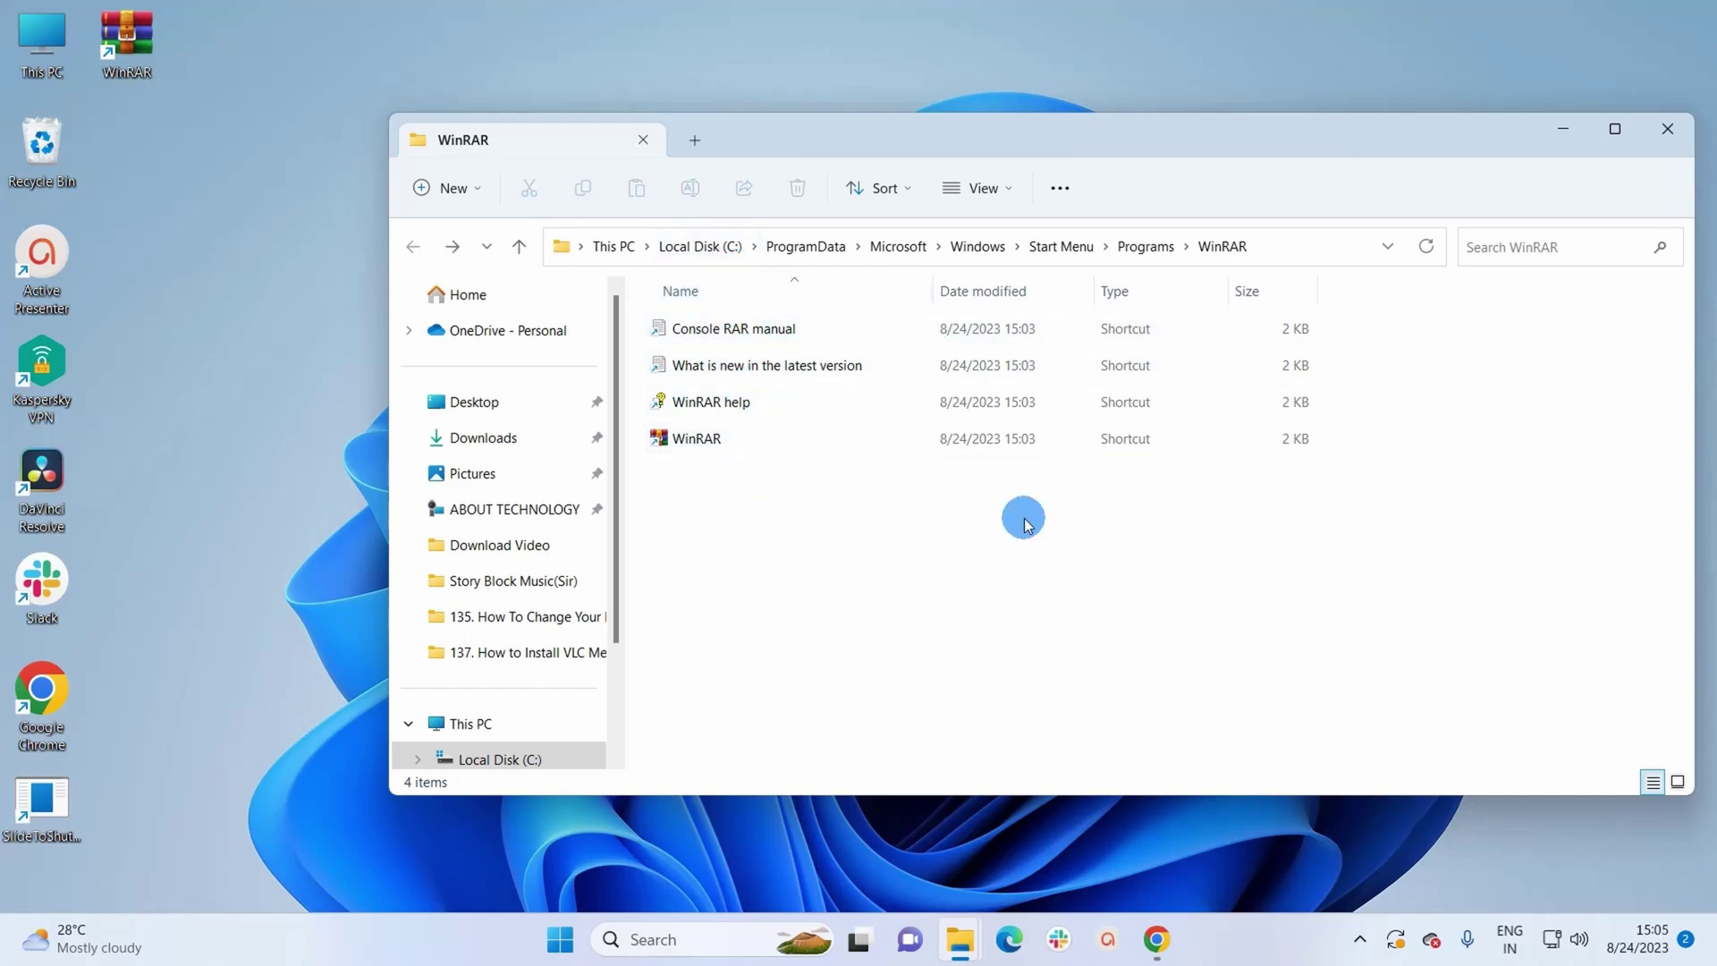
- In Pictures\Screenshots, compress Screenshot (4).png into Screenshot (4).rar using WinRAR's context menu
{"action": "left_click", "coordinate": [509, 480]}
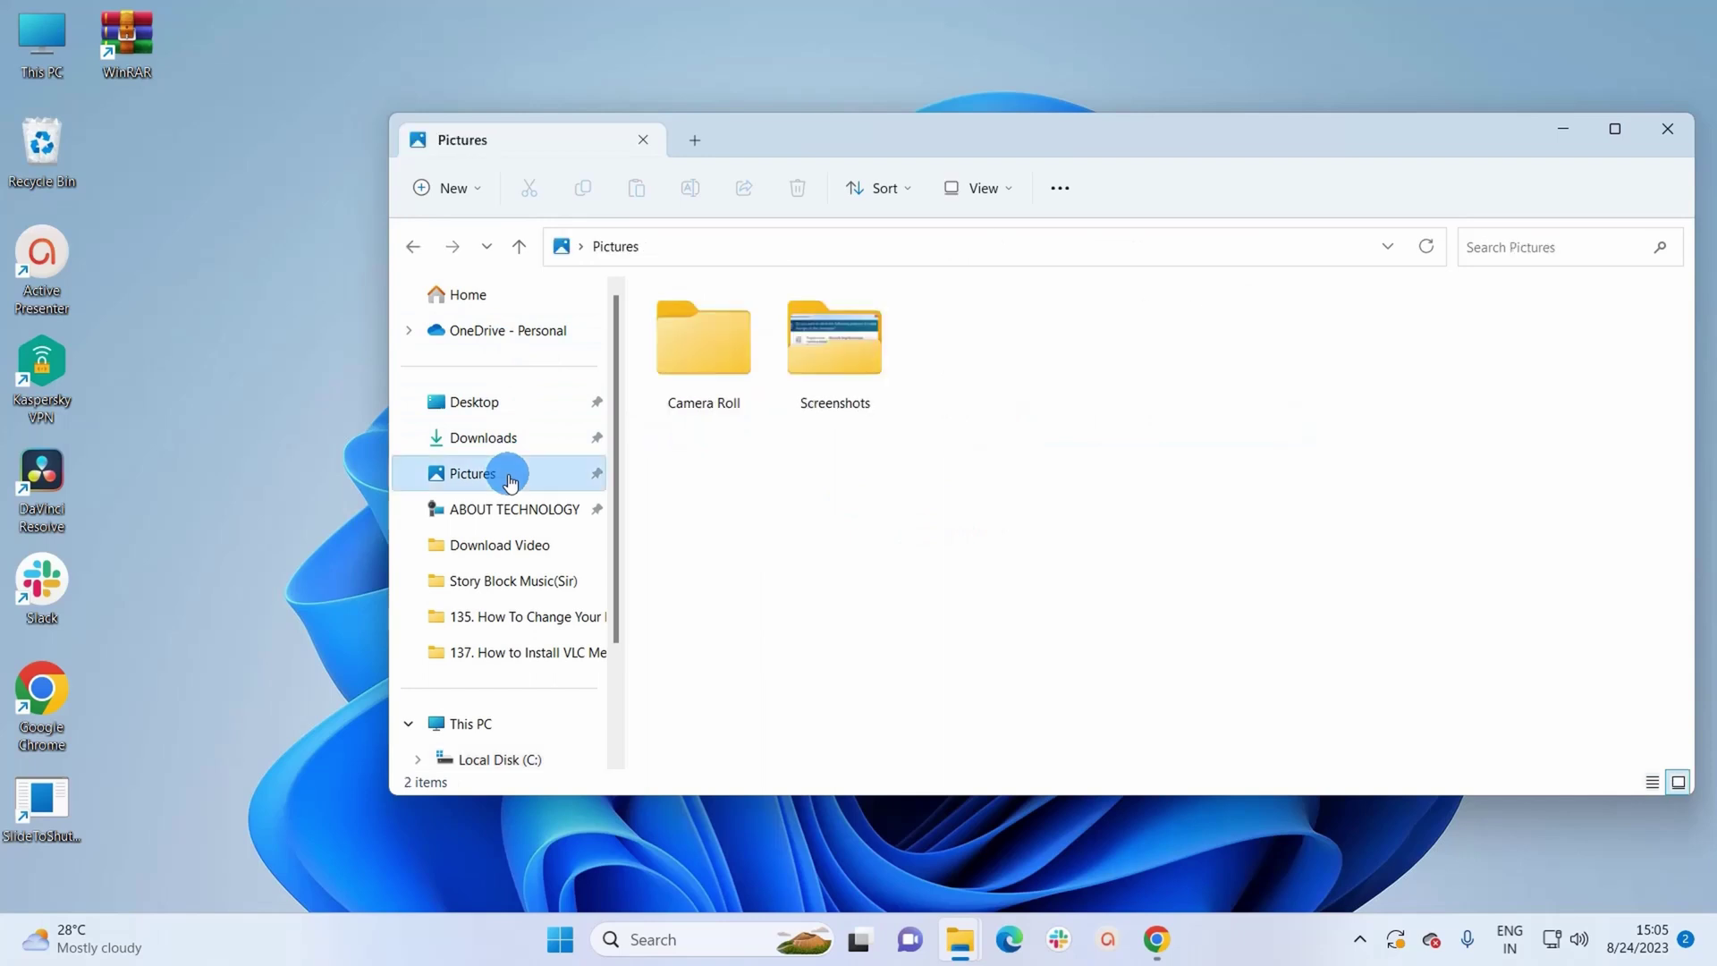
{"action": "double_click", "coordinate": [847, 357]}
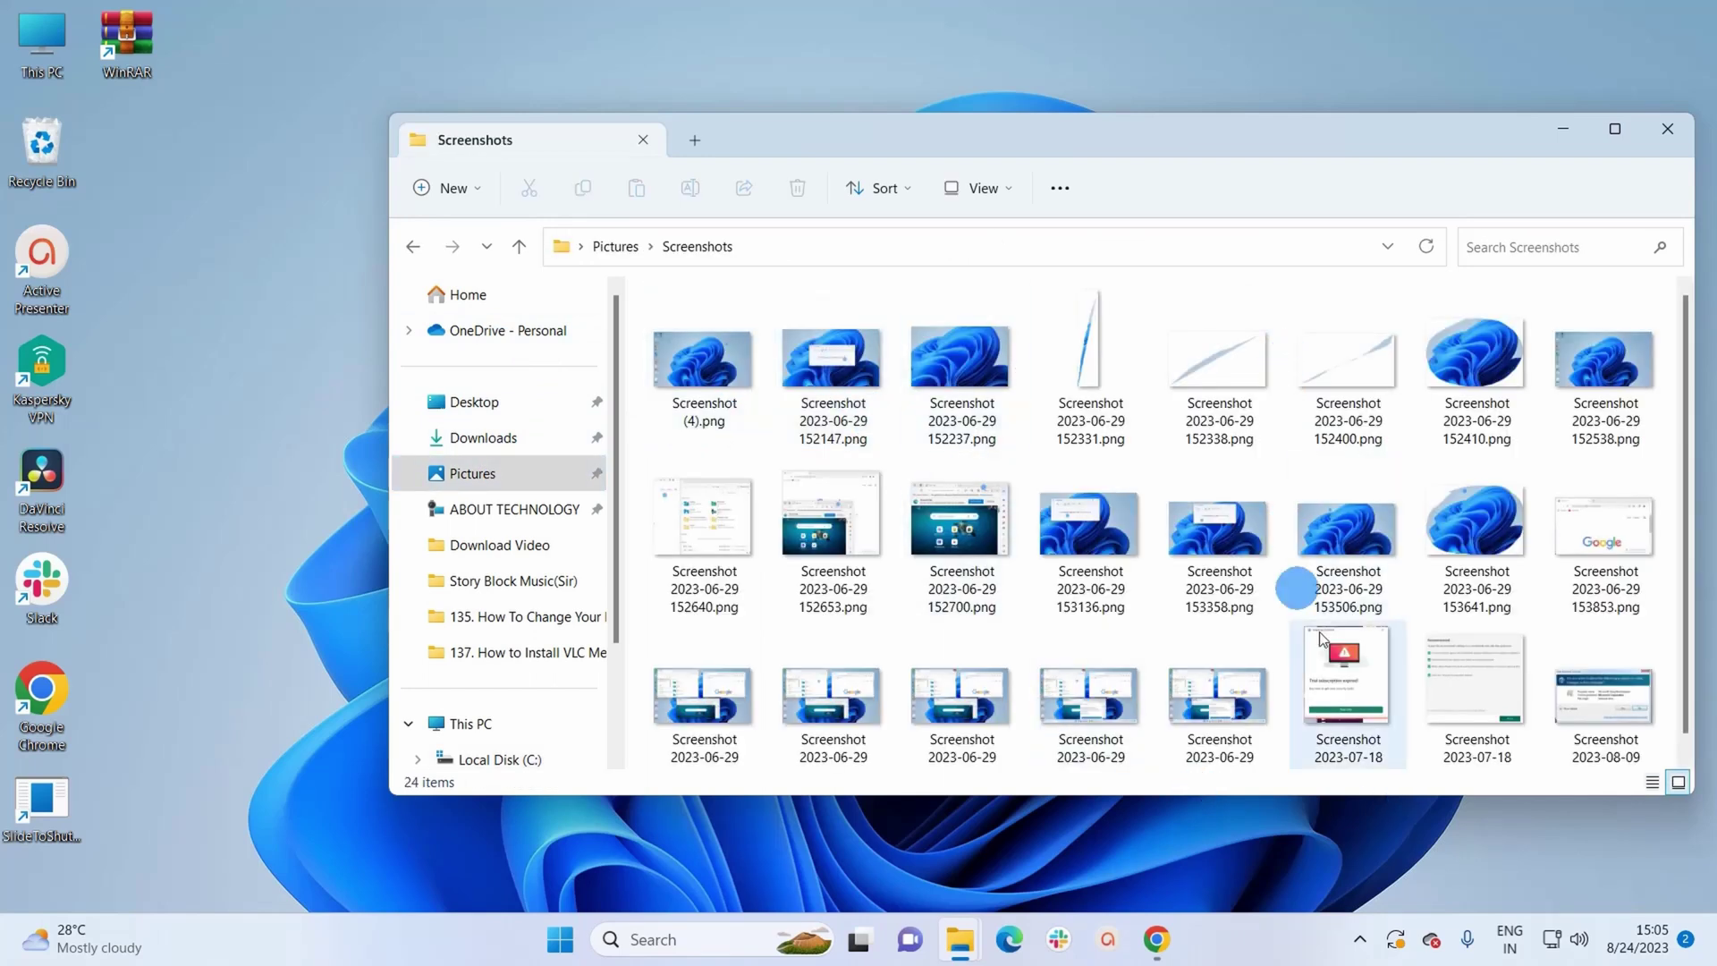
{"action": "left_click", "coordinate": [719, 374]}
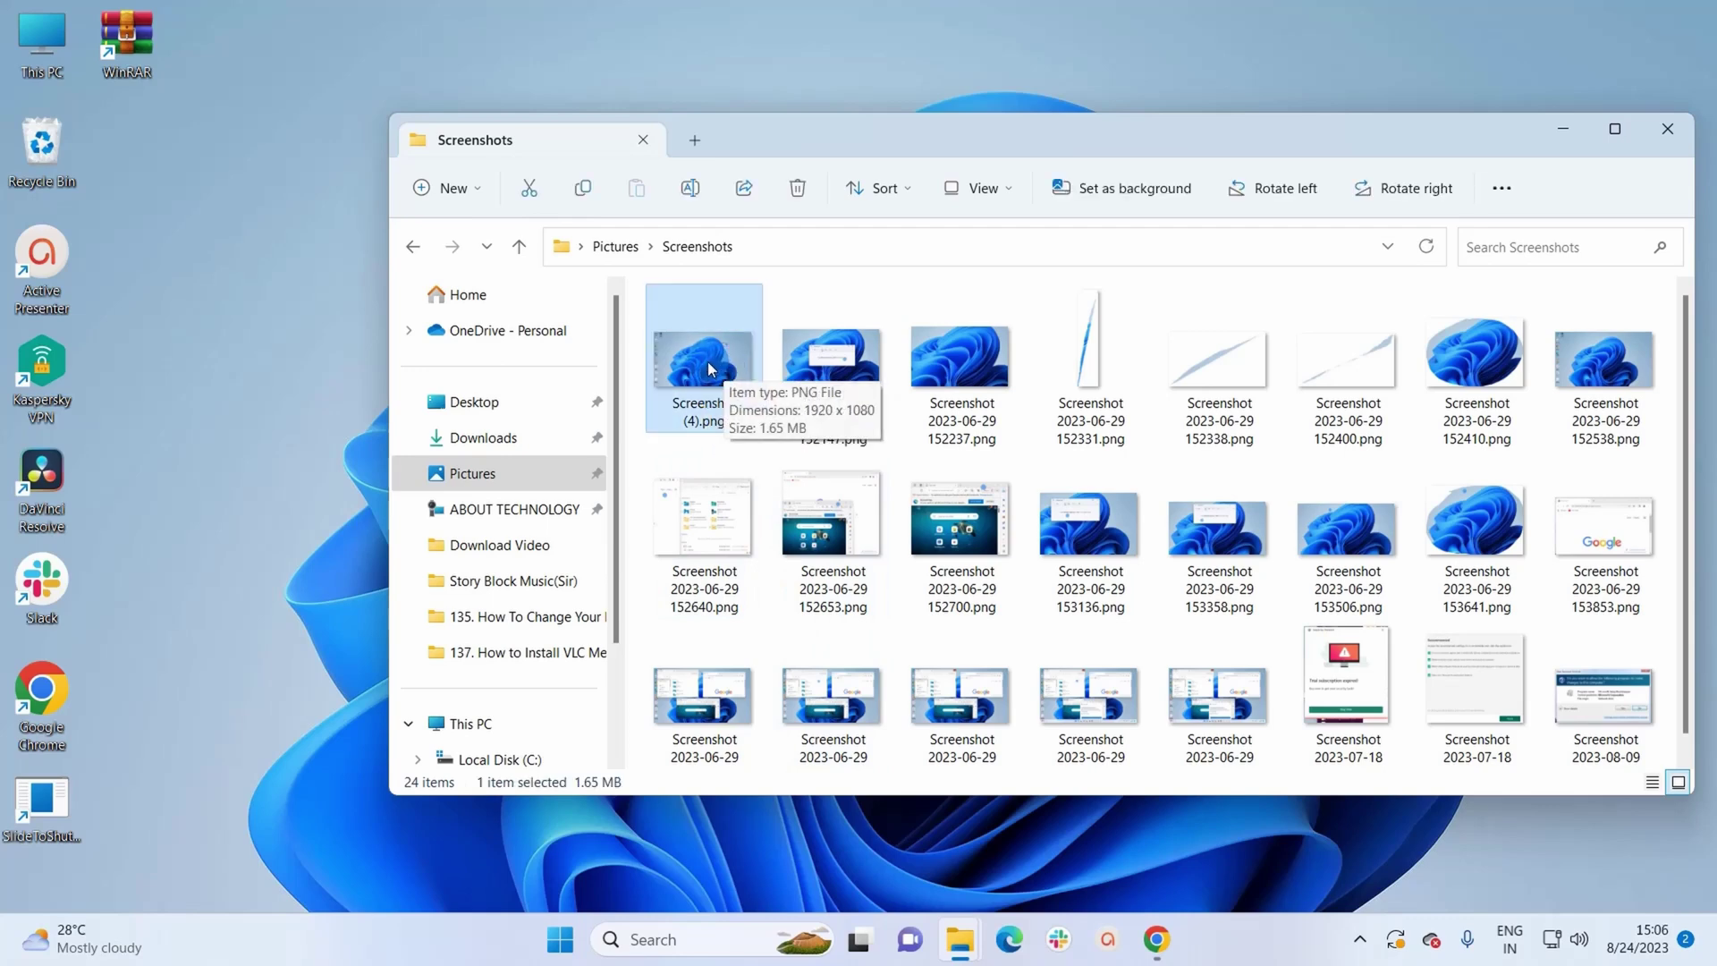
{"action": "right_click", "coordinate": [708, 362]}
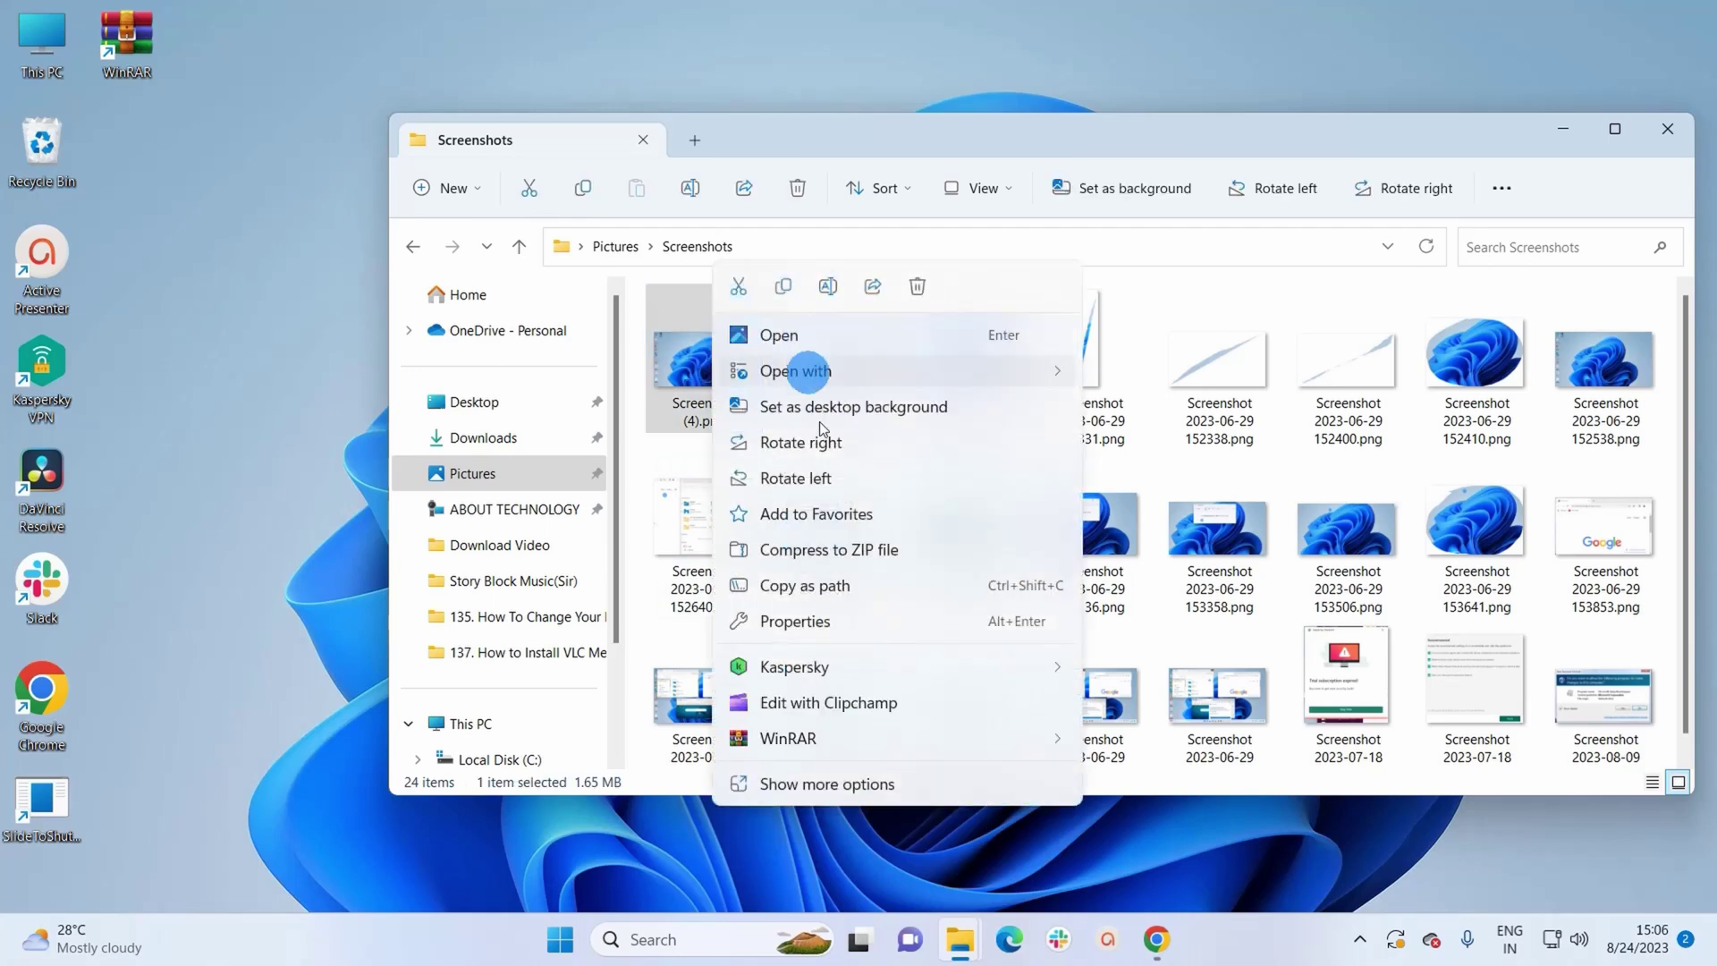
{"action": "mouse_move", "coordinate": [823, 387]}
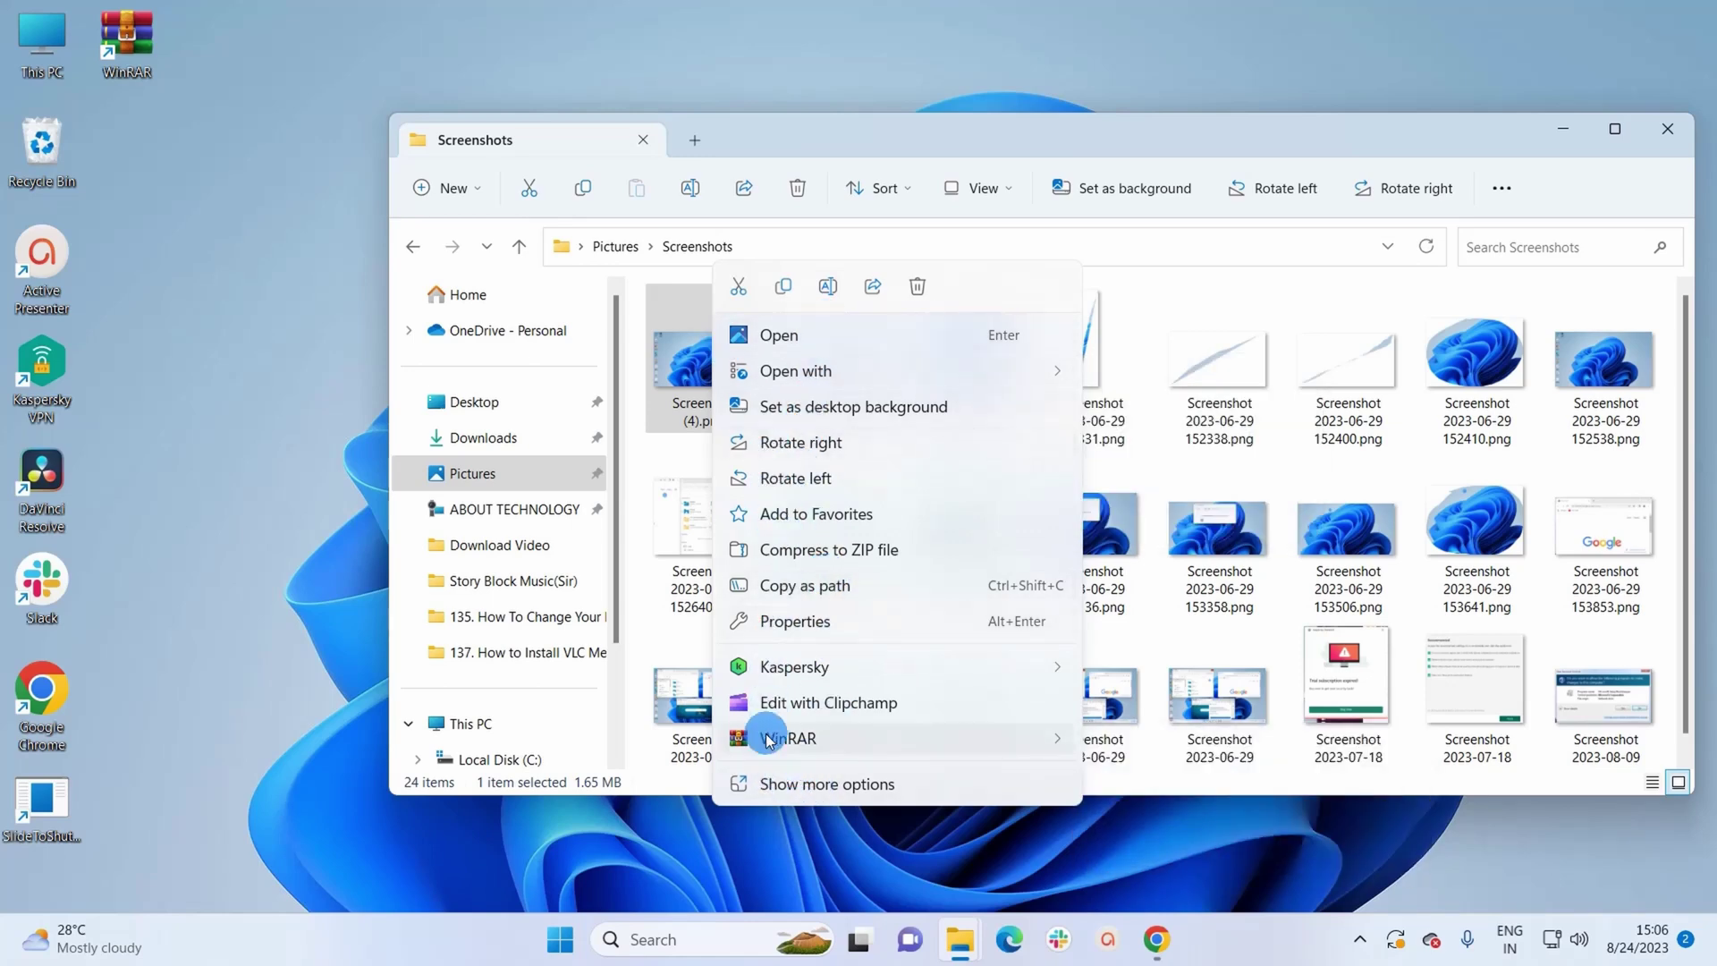
{"action": "left_click", "coordinate": [803, 785]}
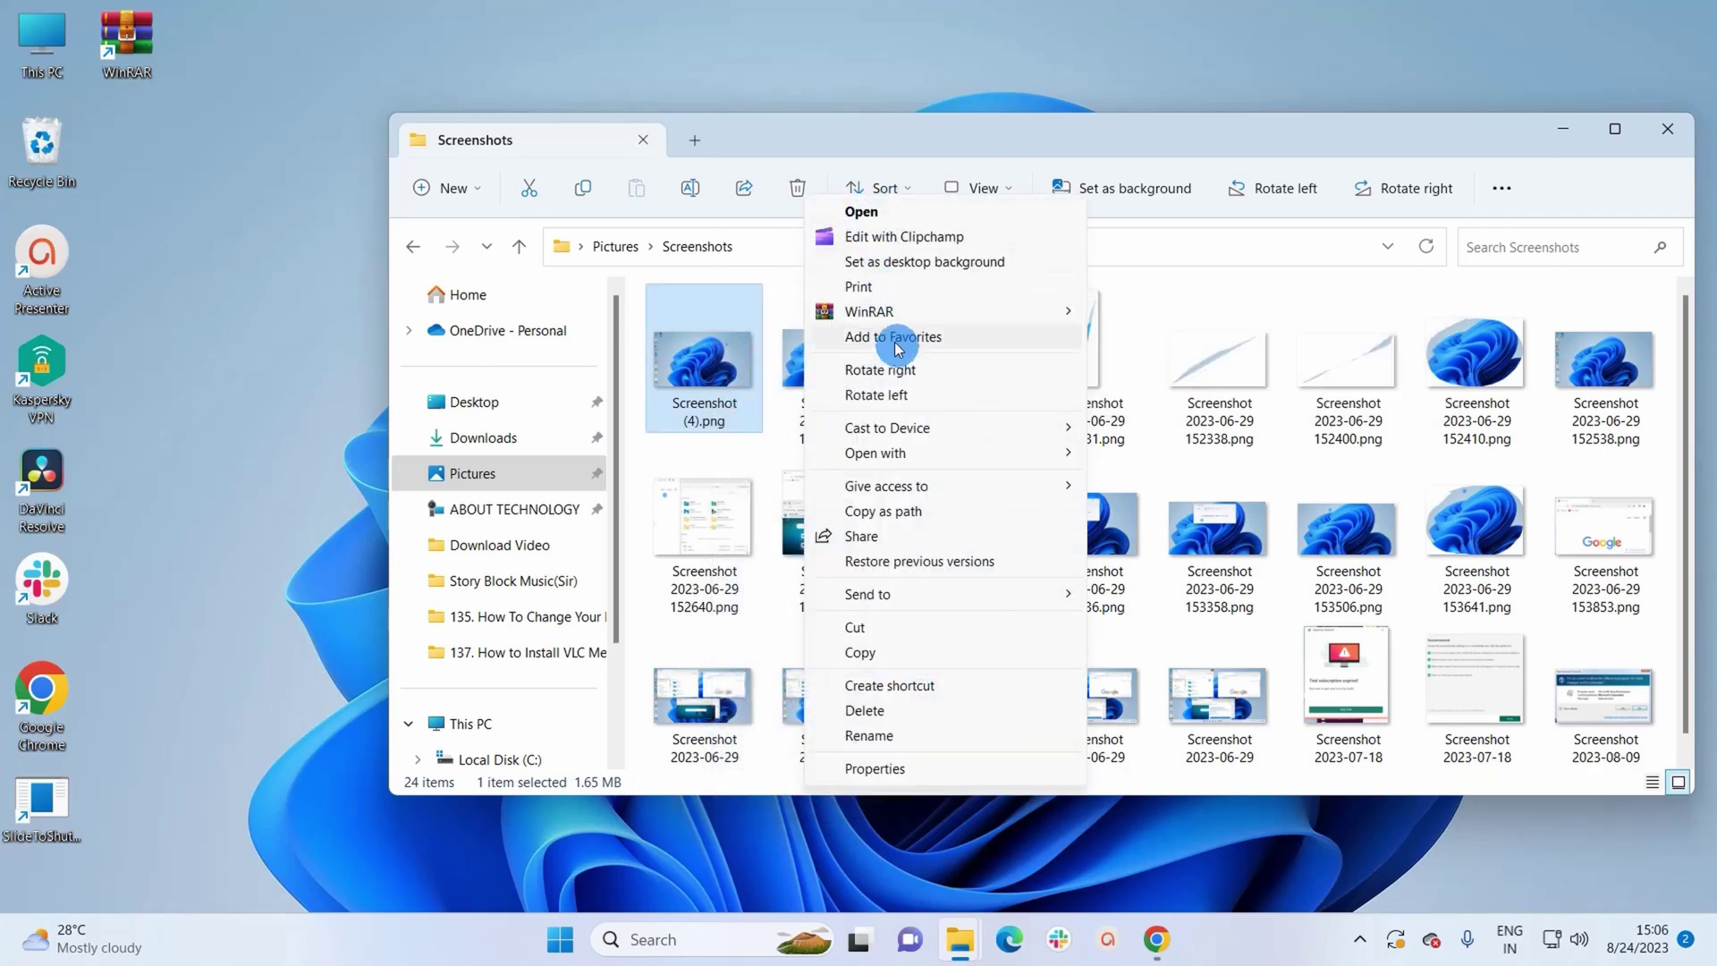
{"action": "mouse_move", "coordinate": [901, 322]}
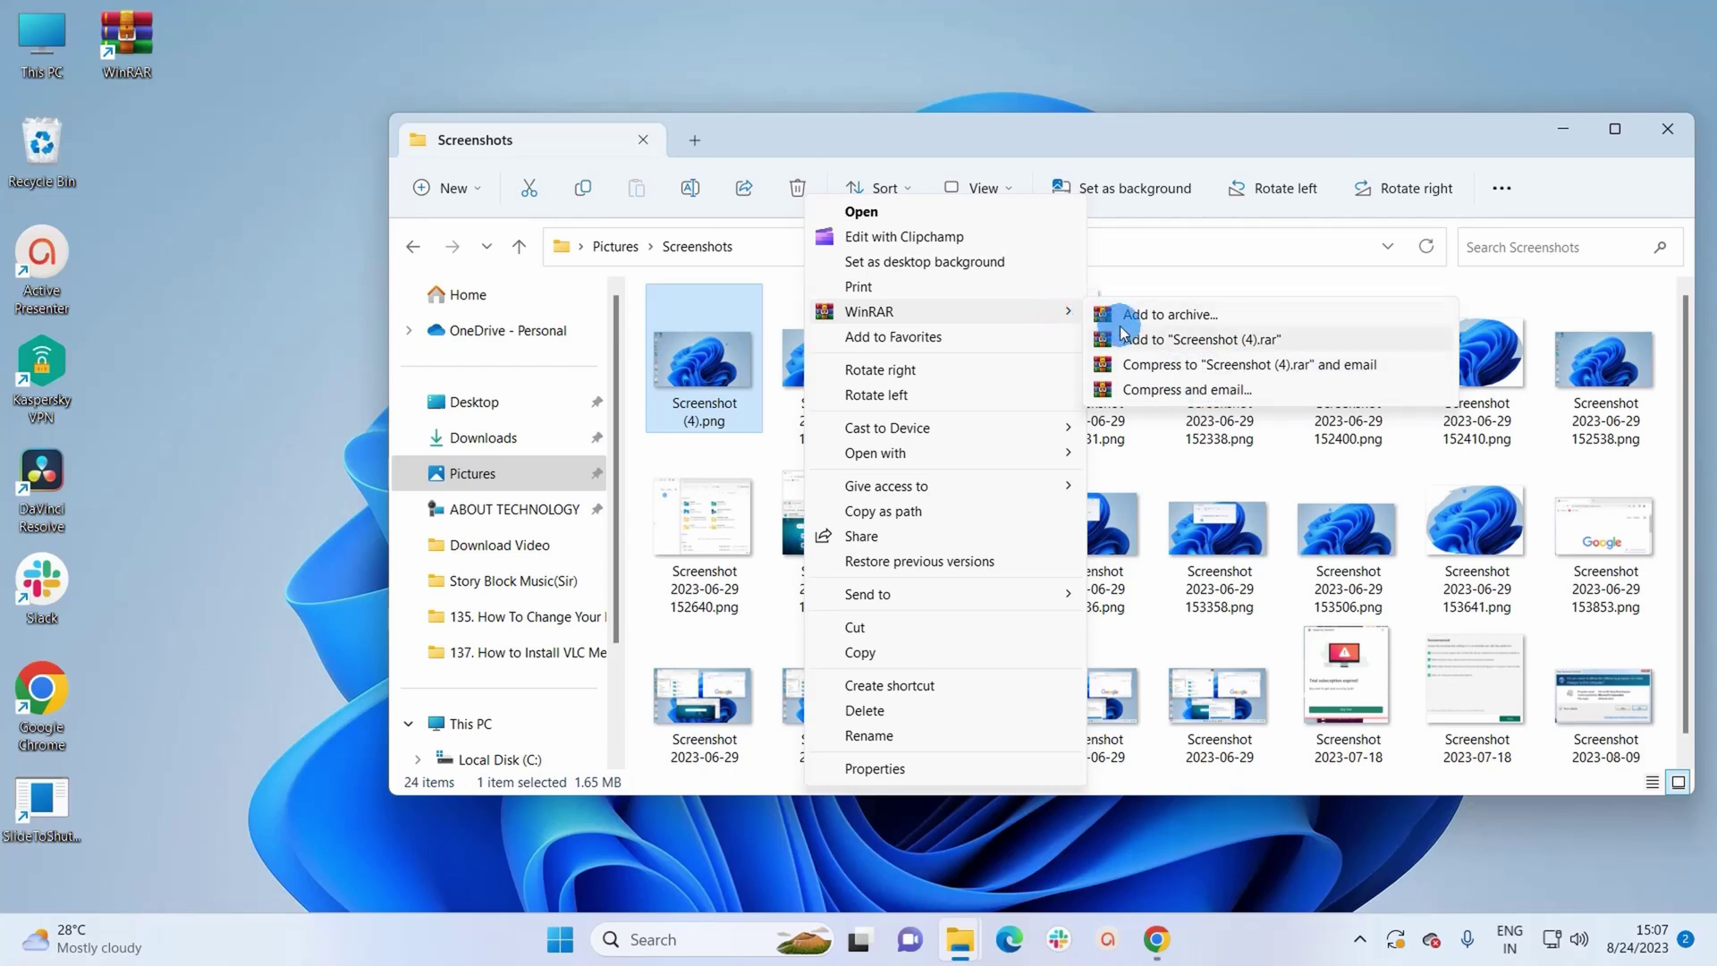
{"action": "left_click", "coordinate": [1201, 344]}
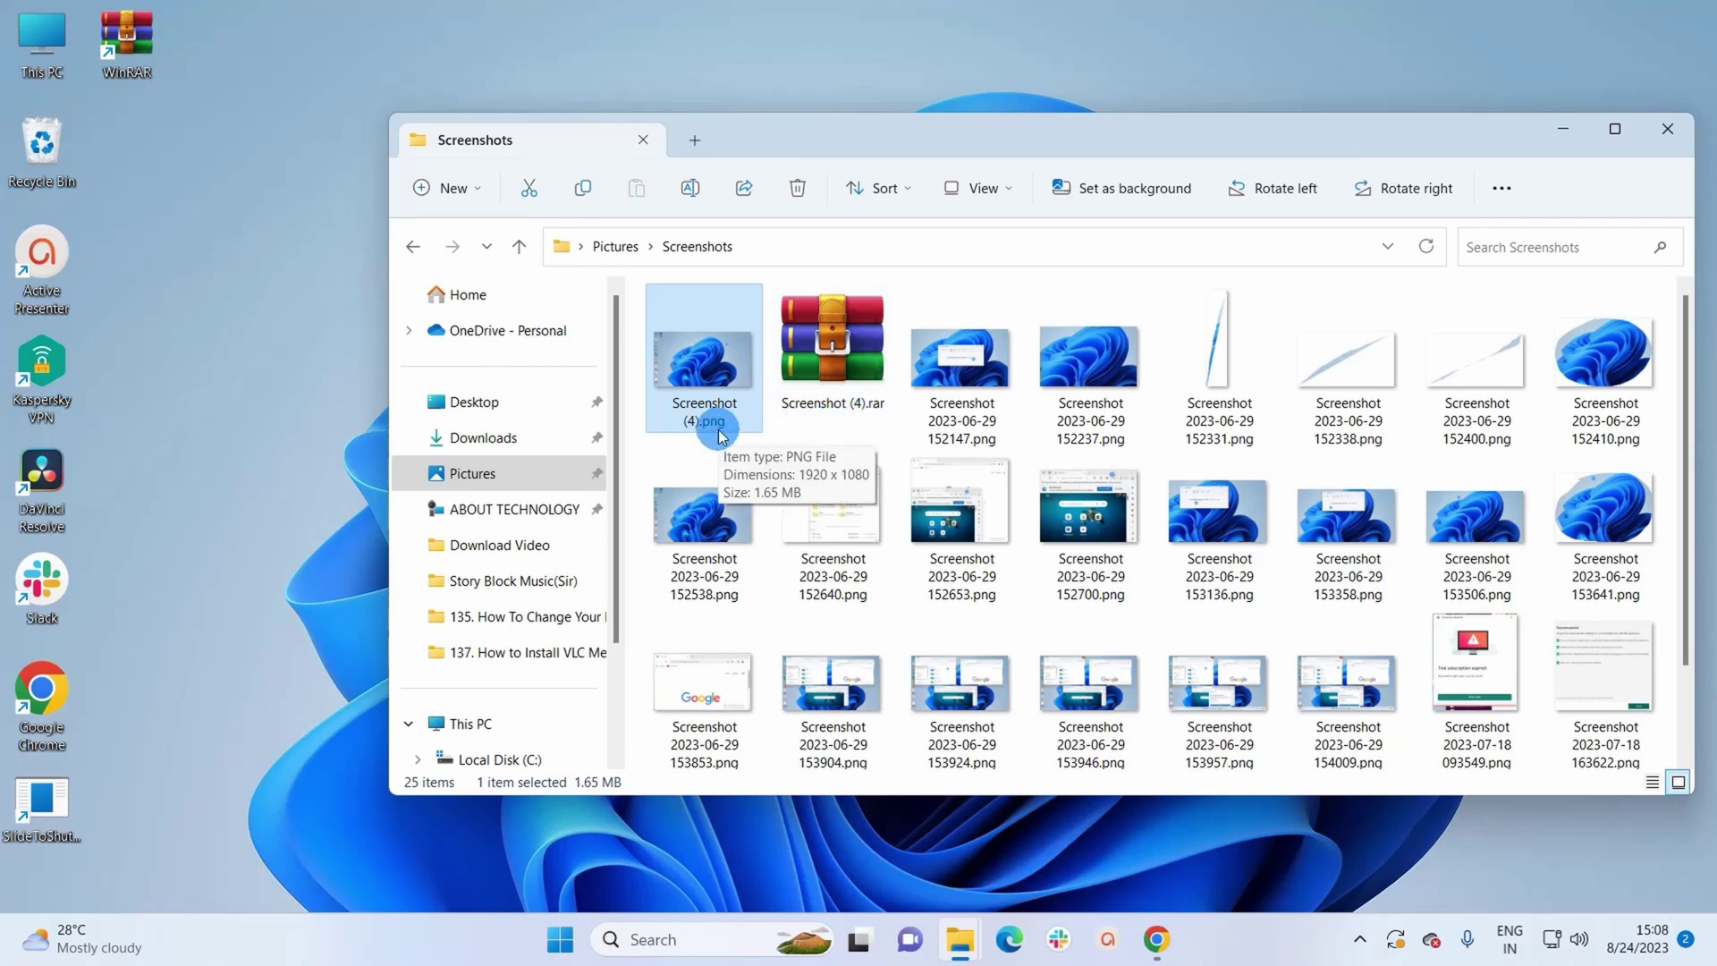
- Open WinRAR's 'Add to archive...' settings for Screenshot (4).png
{"action": "right_click", "coordinate": [705, 384]}
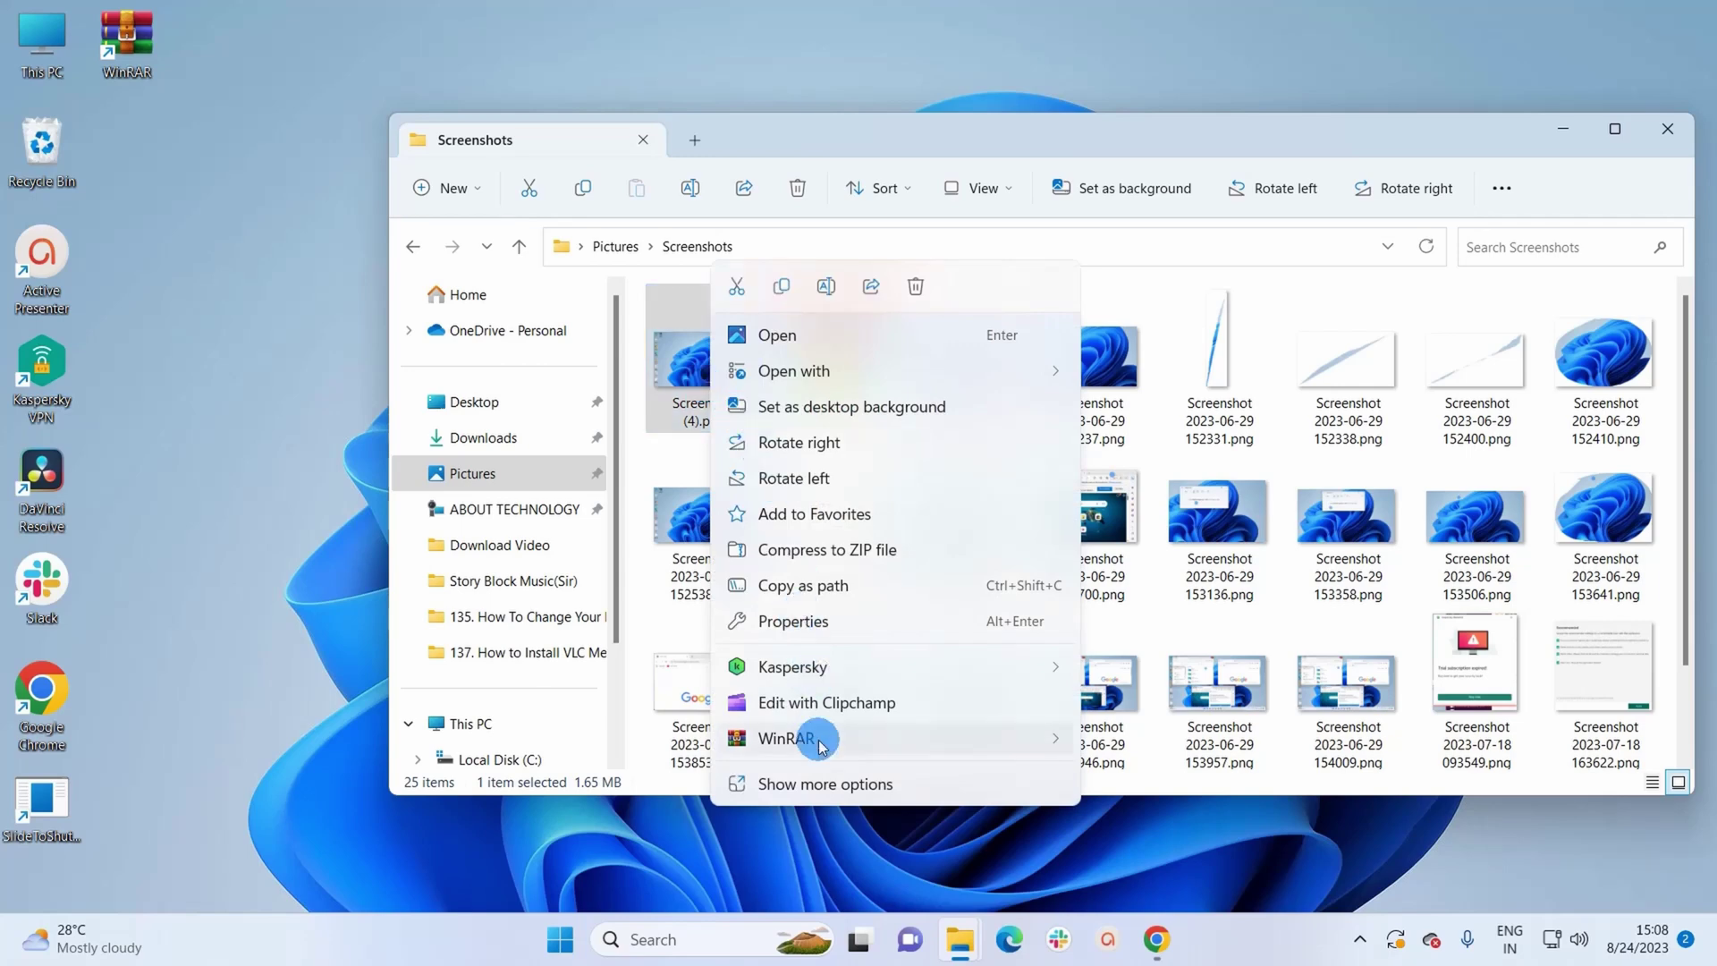
{"action": "mouse_move", "coordinate": [872, 739]}
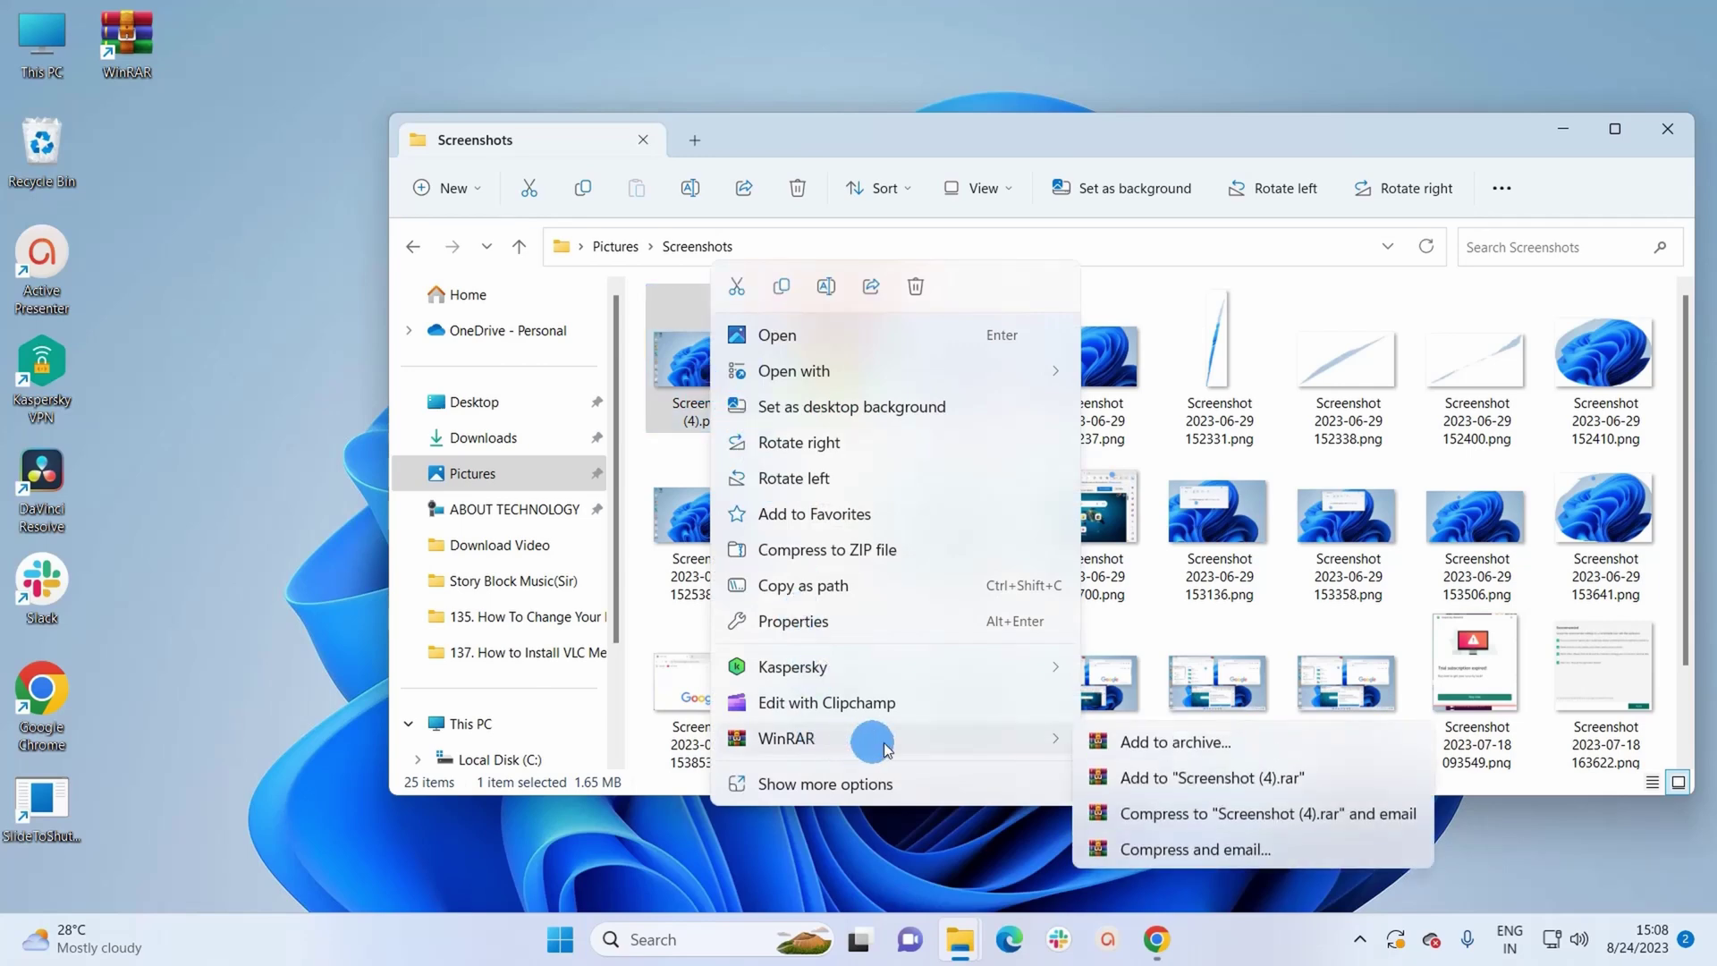
{"action": "left_click", "coordinate": [1150, 749]}
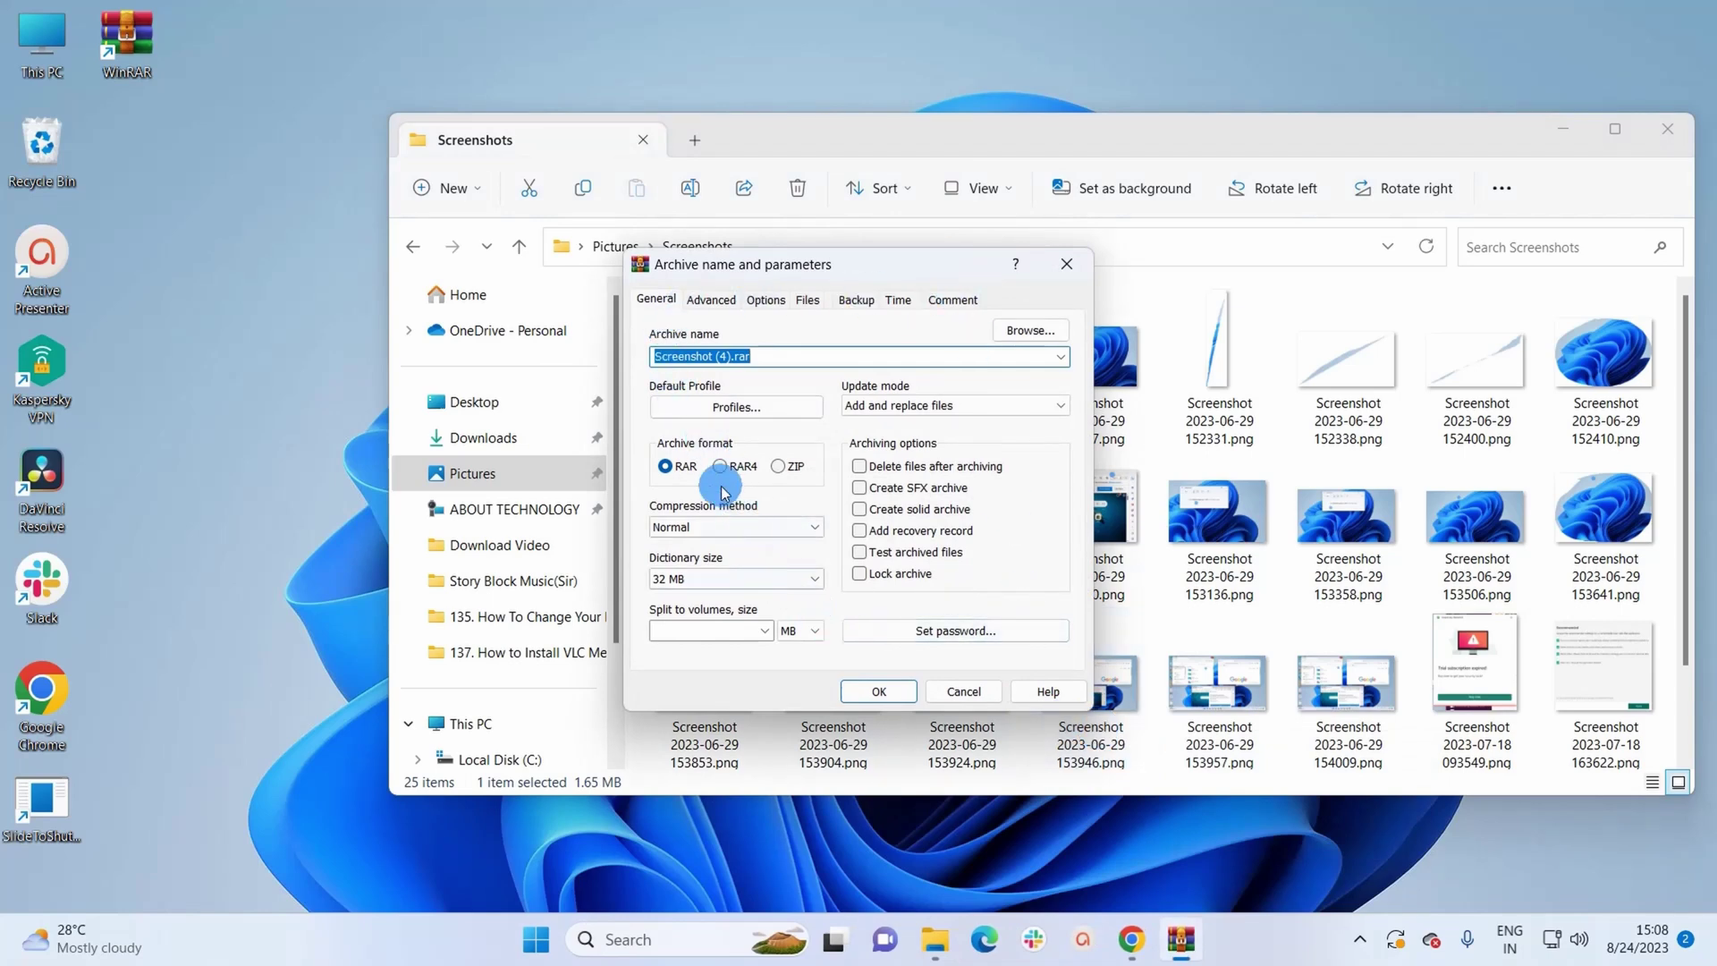
- Create Screenshot (4).zip in ZIP format, leaving the archive without a password
{"action": "left_click", "coordinate": [778, 467]}
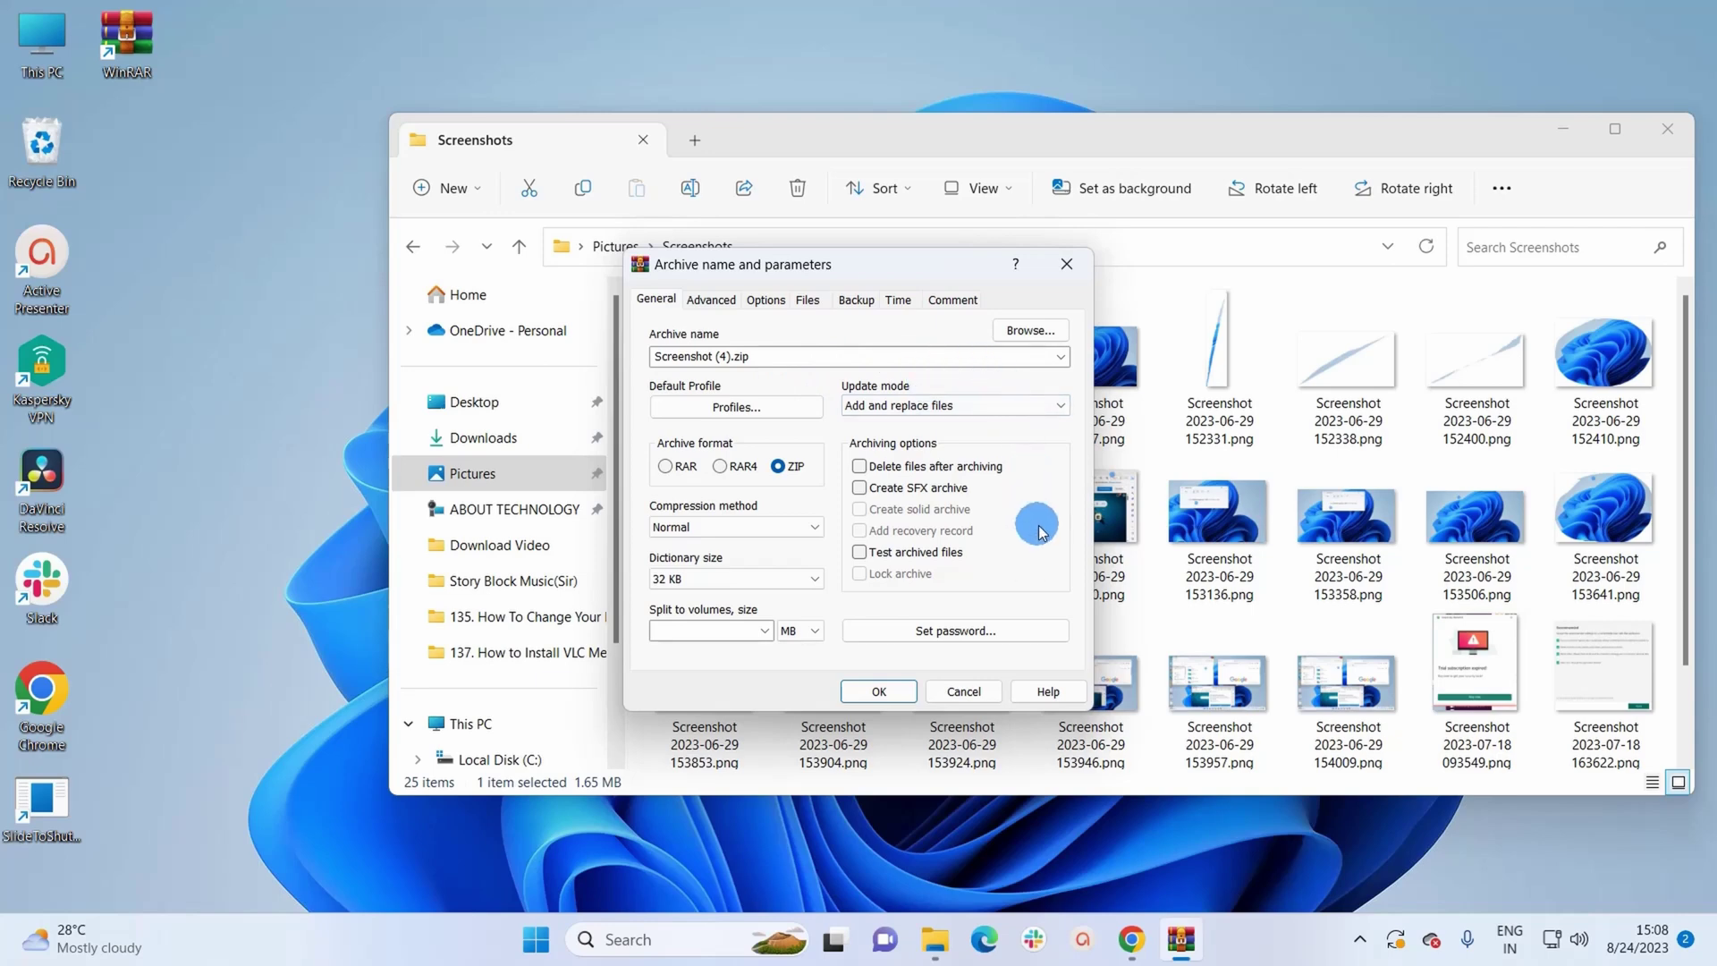
{"action": "left_click", "coordinate": [911, 635]}
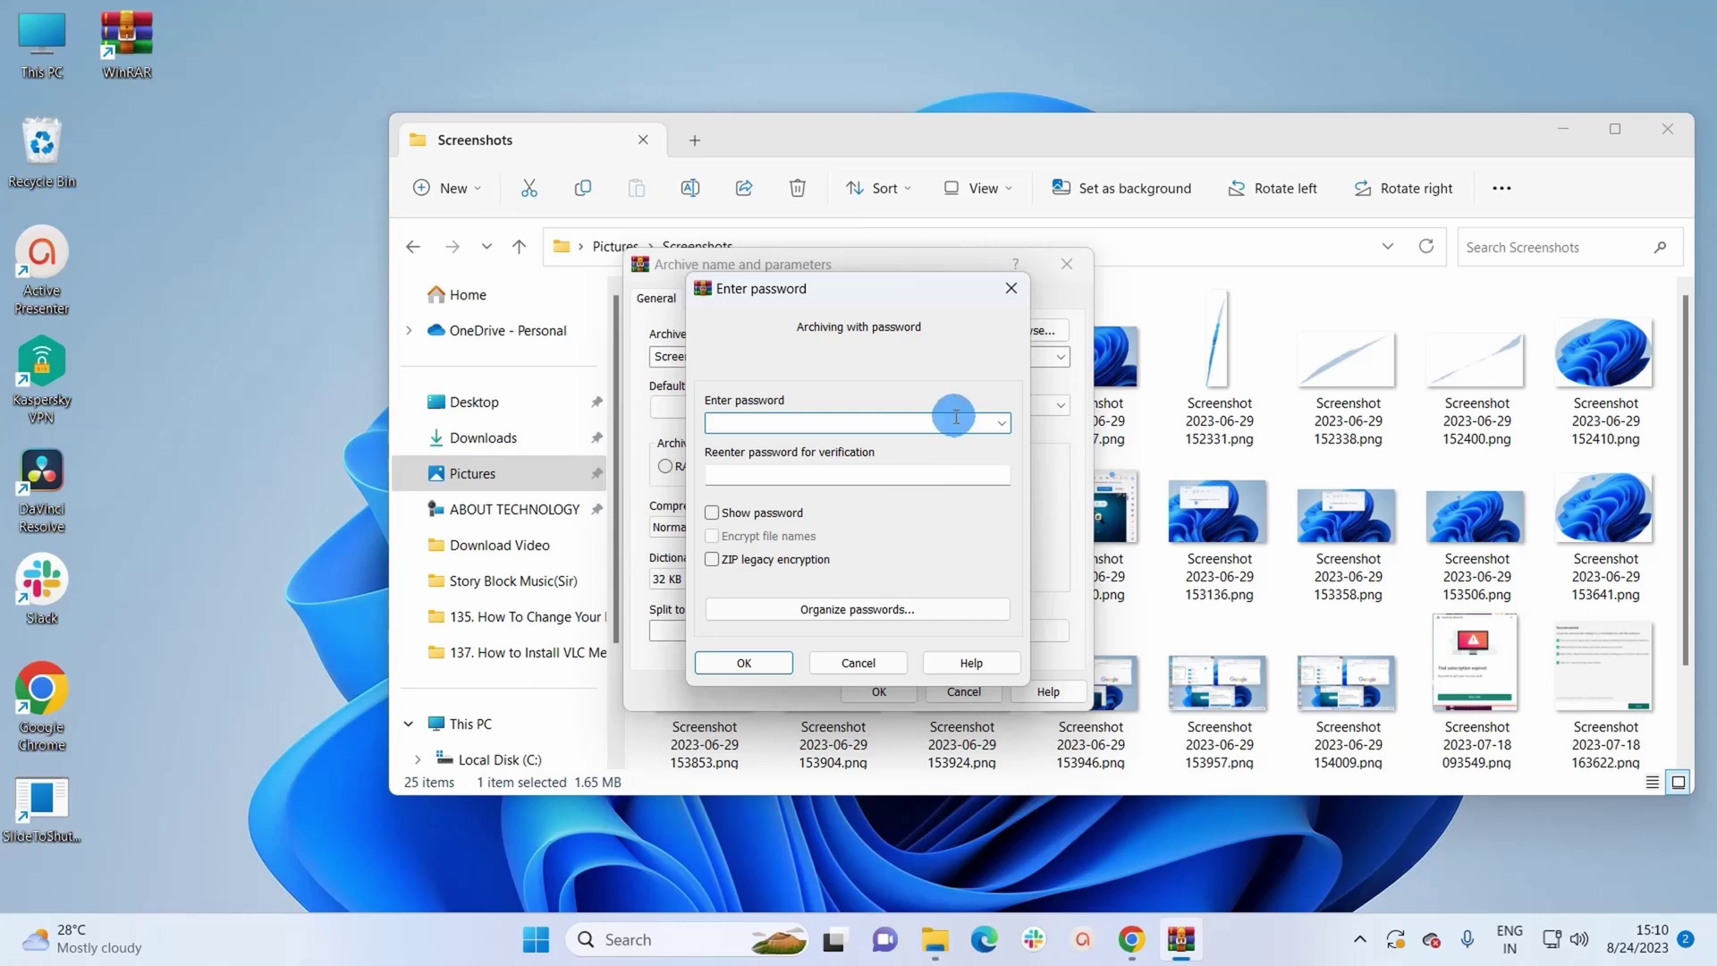
{"action": "left_click", "coordinate": [1011, 288]}
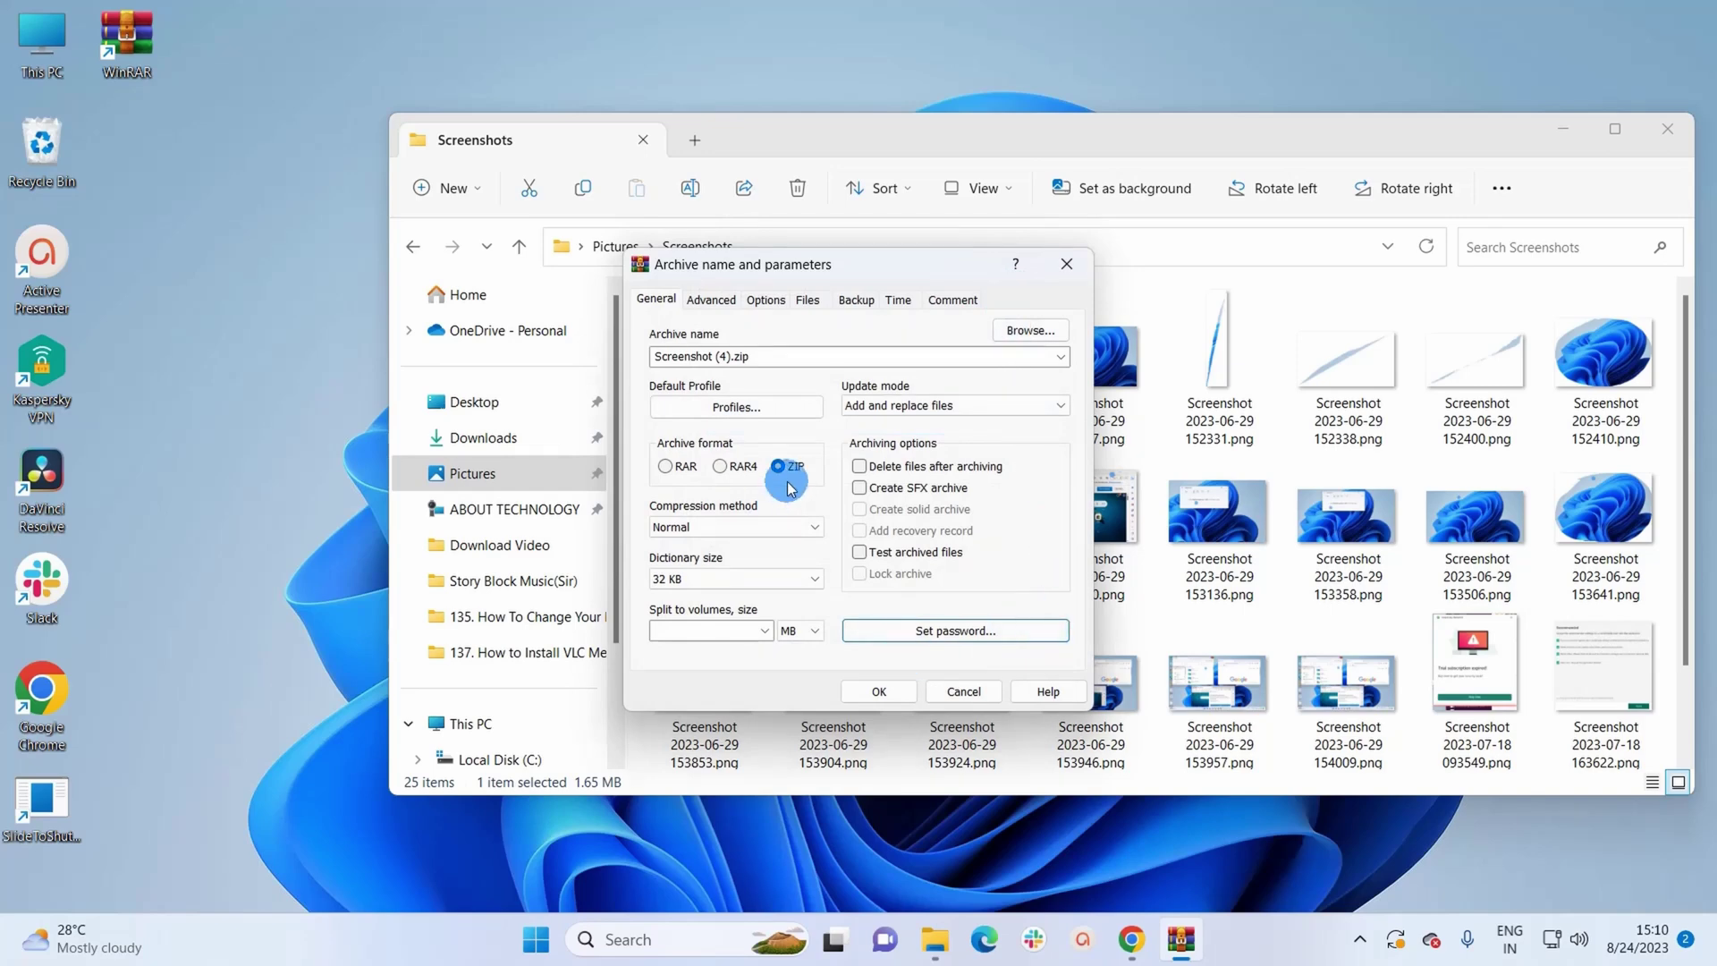
{"action": "left_click", "coordinate": [893, 697]}
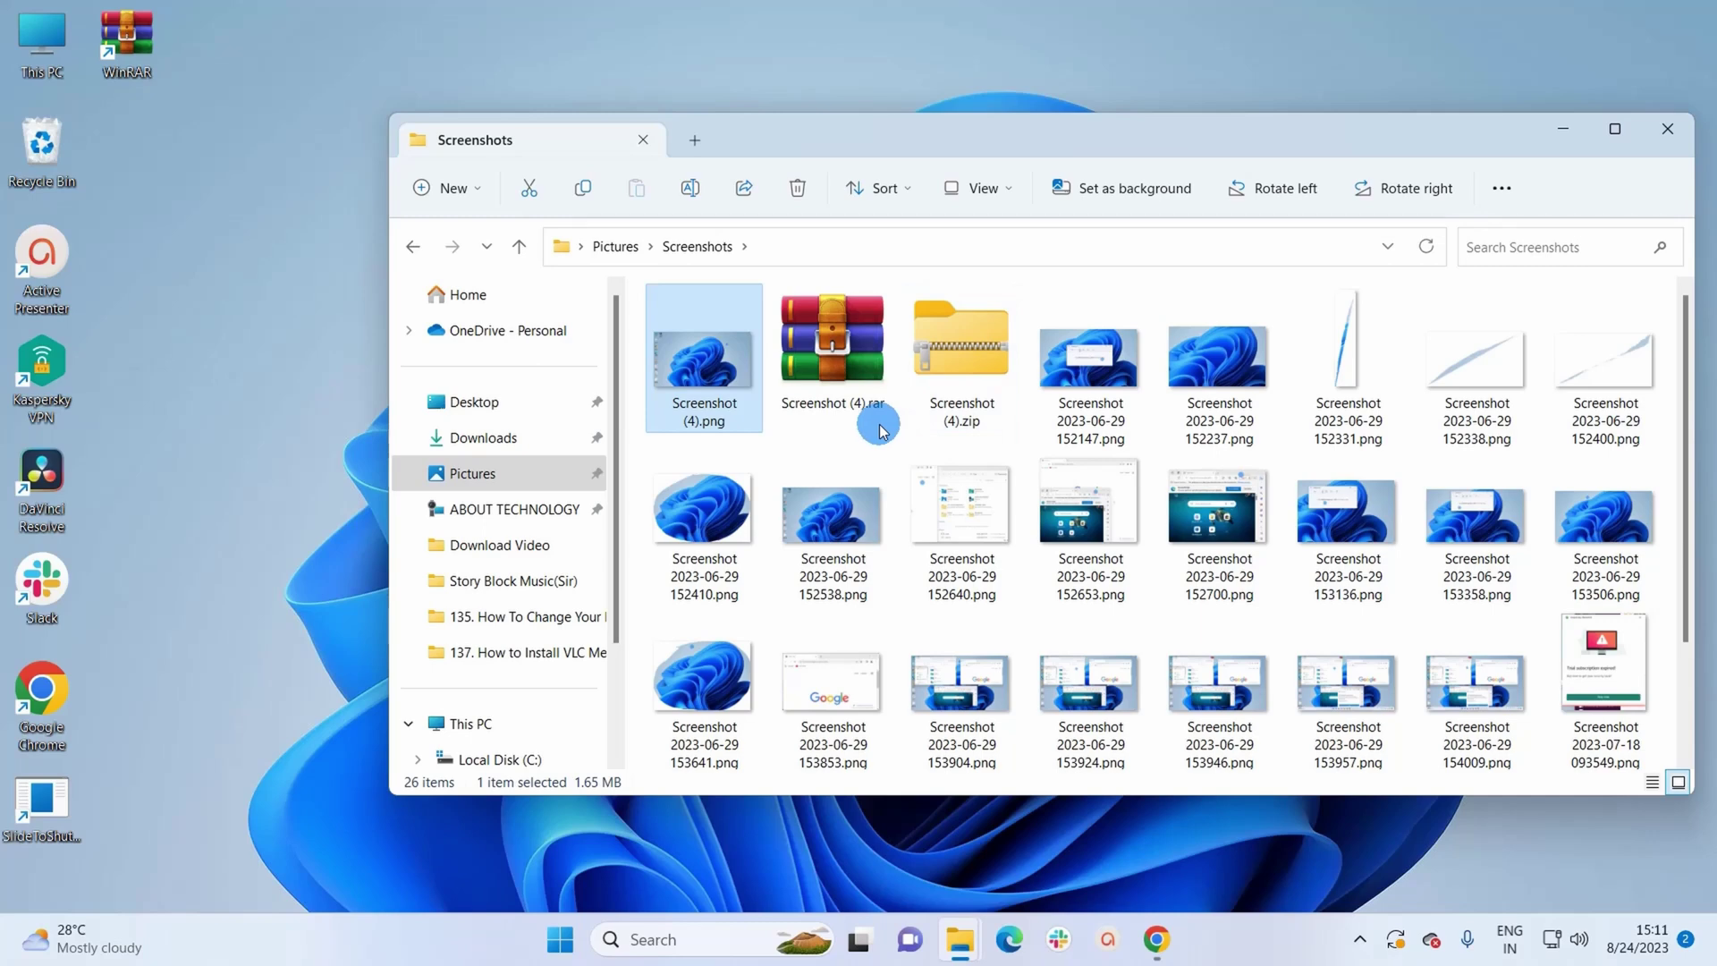
- Open Screenshot (4).rar in WinRAR archiver, making it the default app for .rar files
{"action": "mouse_move", "coordinate": [964, 438]}
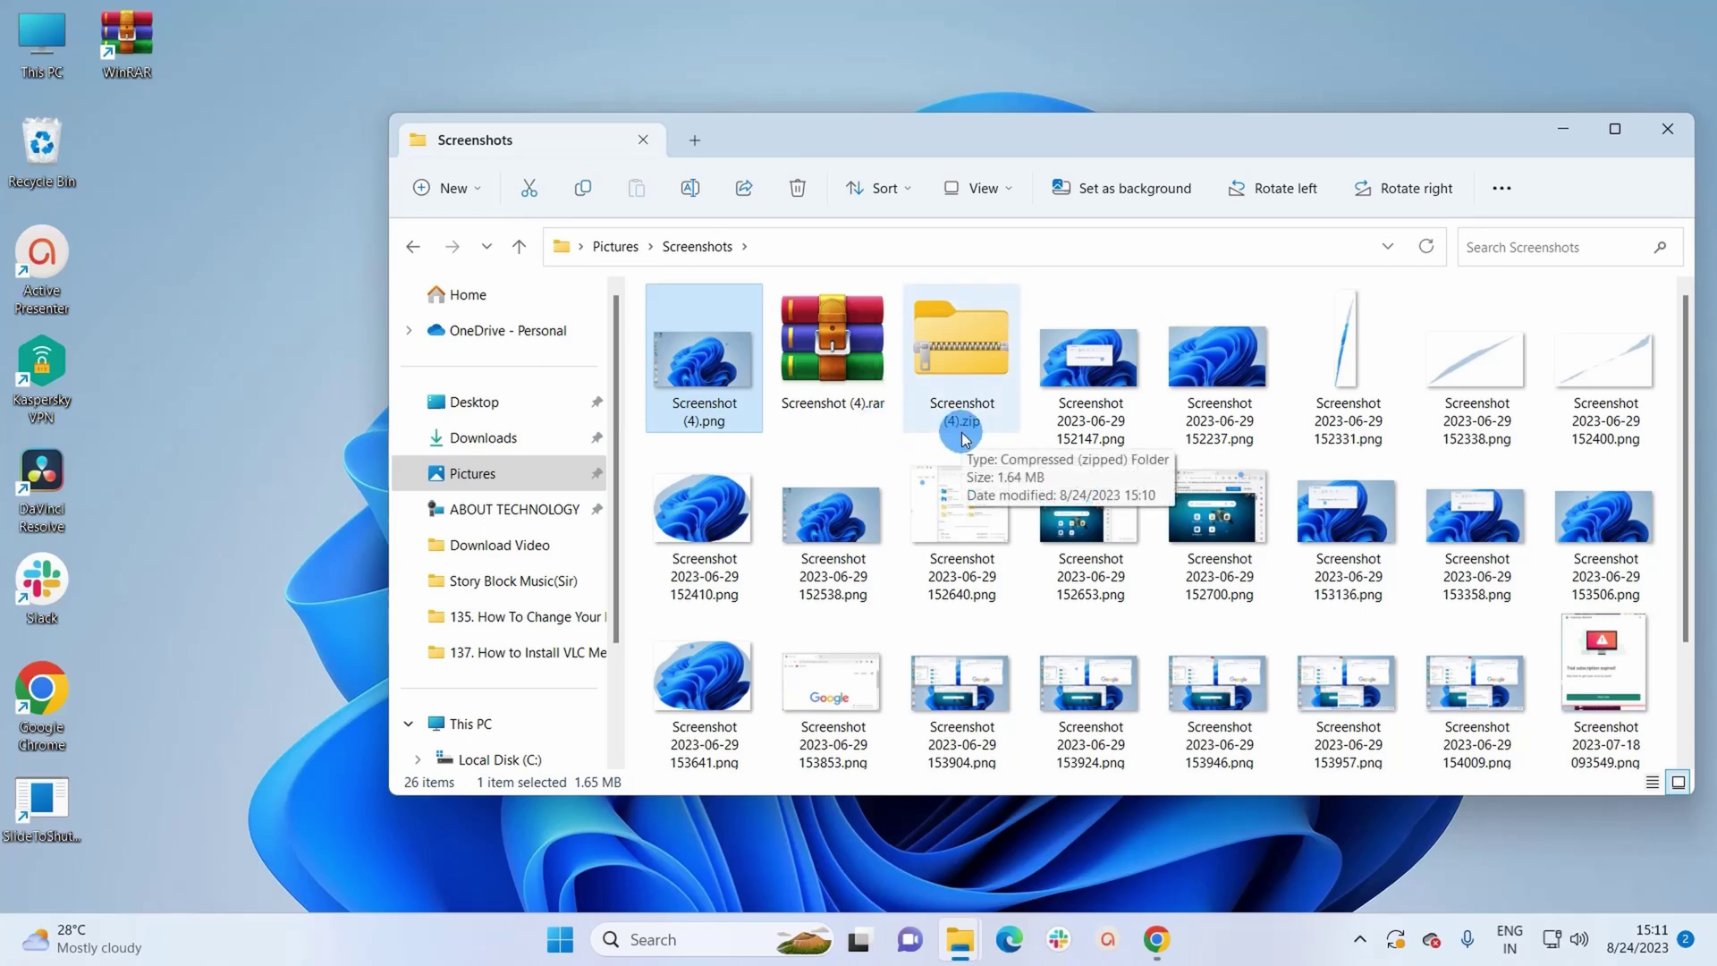
{"action": "double_click", "coordinate": [865, 376]}
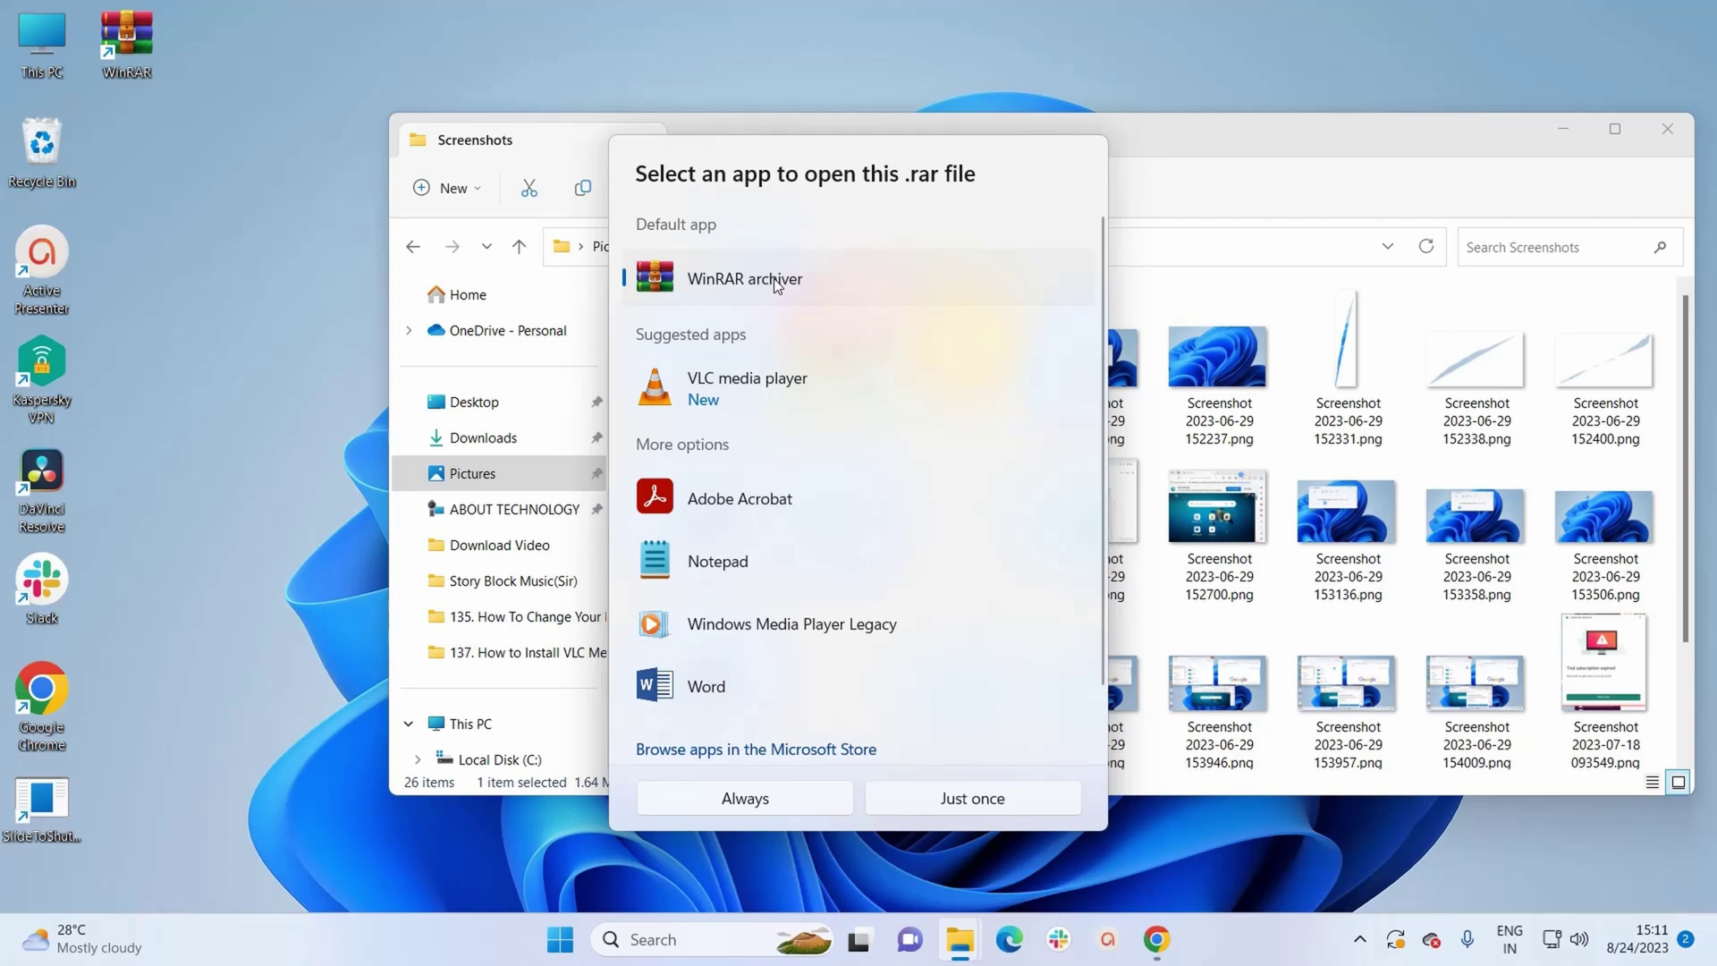
{"action": "left_click", "coordinate": [806, 808]}
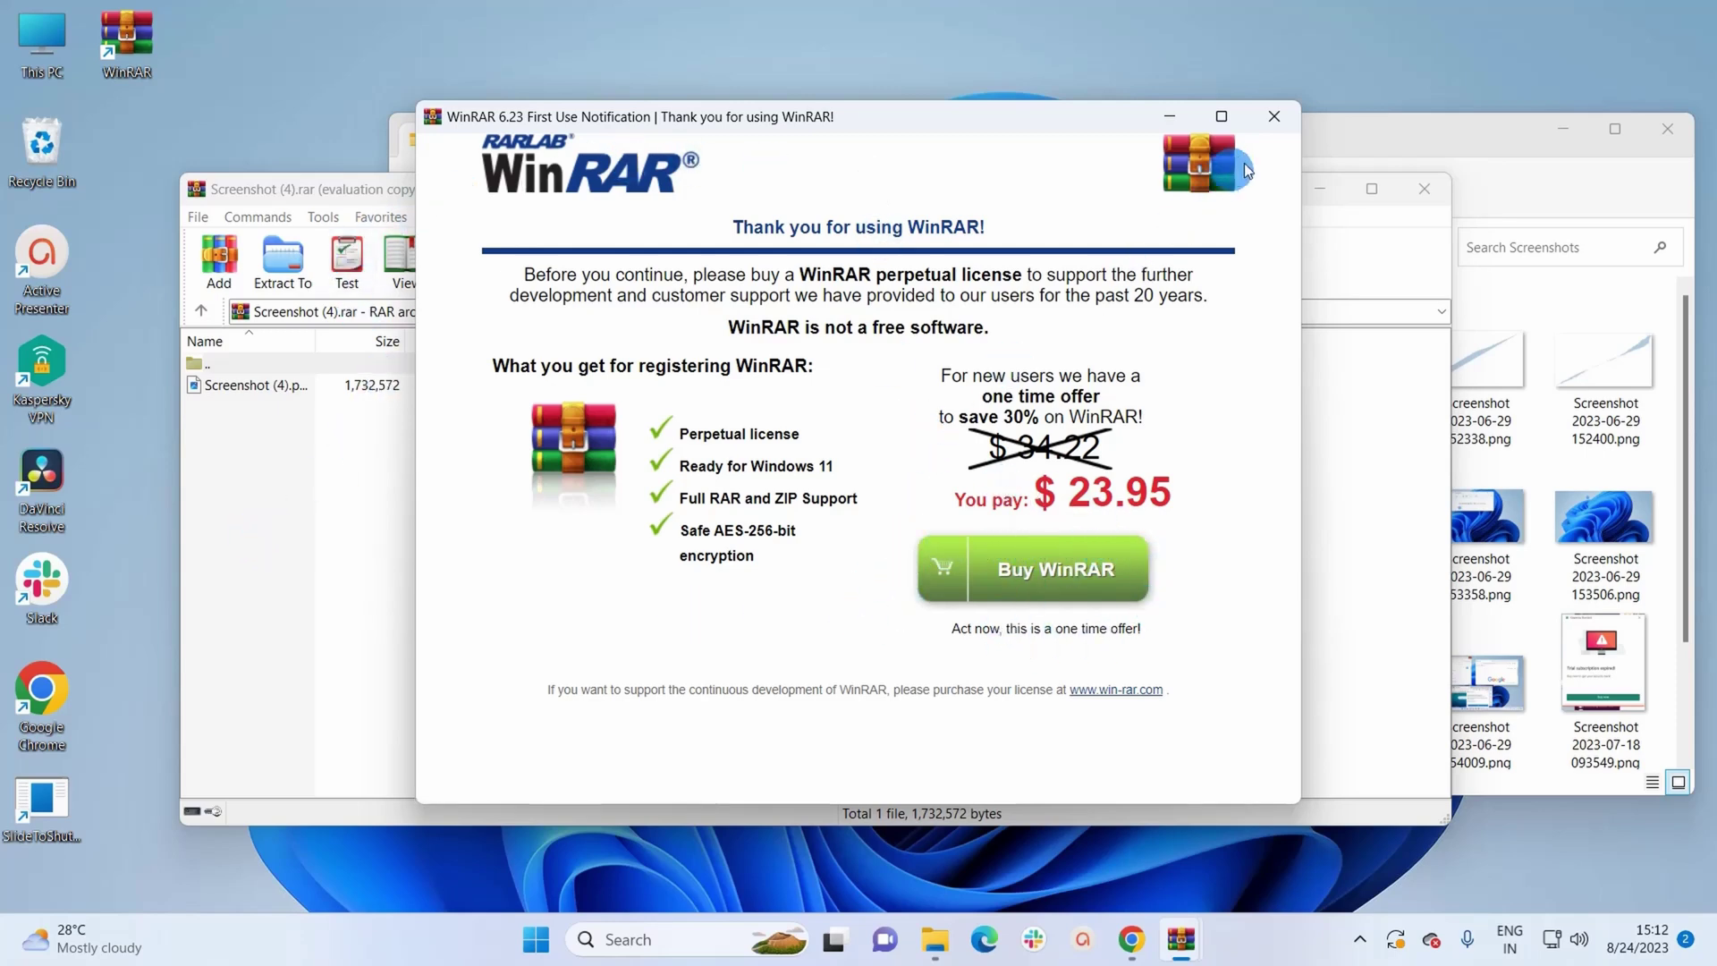
- Dismiss the purchase notice, select Screenshot (4).png and bring up Extract To path and options
{"action": "left_click", "coordinate": [1275, 120]}
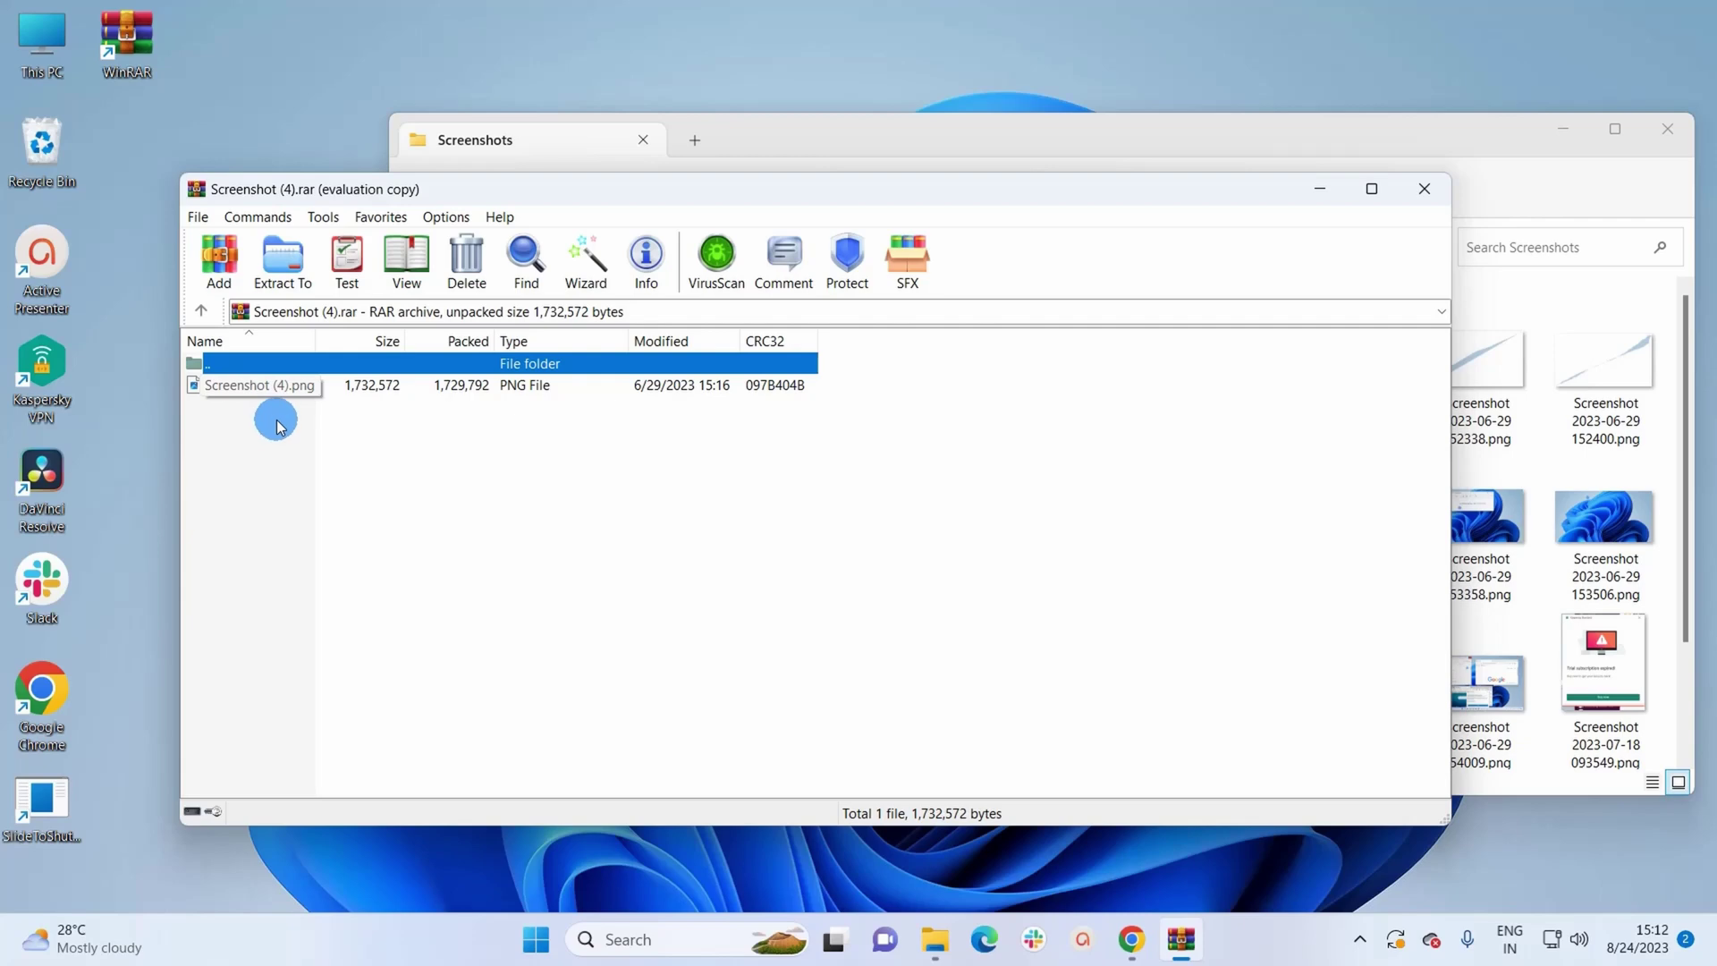
{"action": "left_click", "coordinate": [365, 386]}
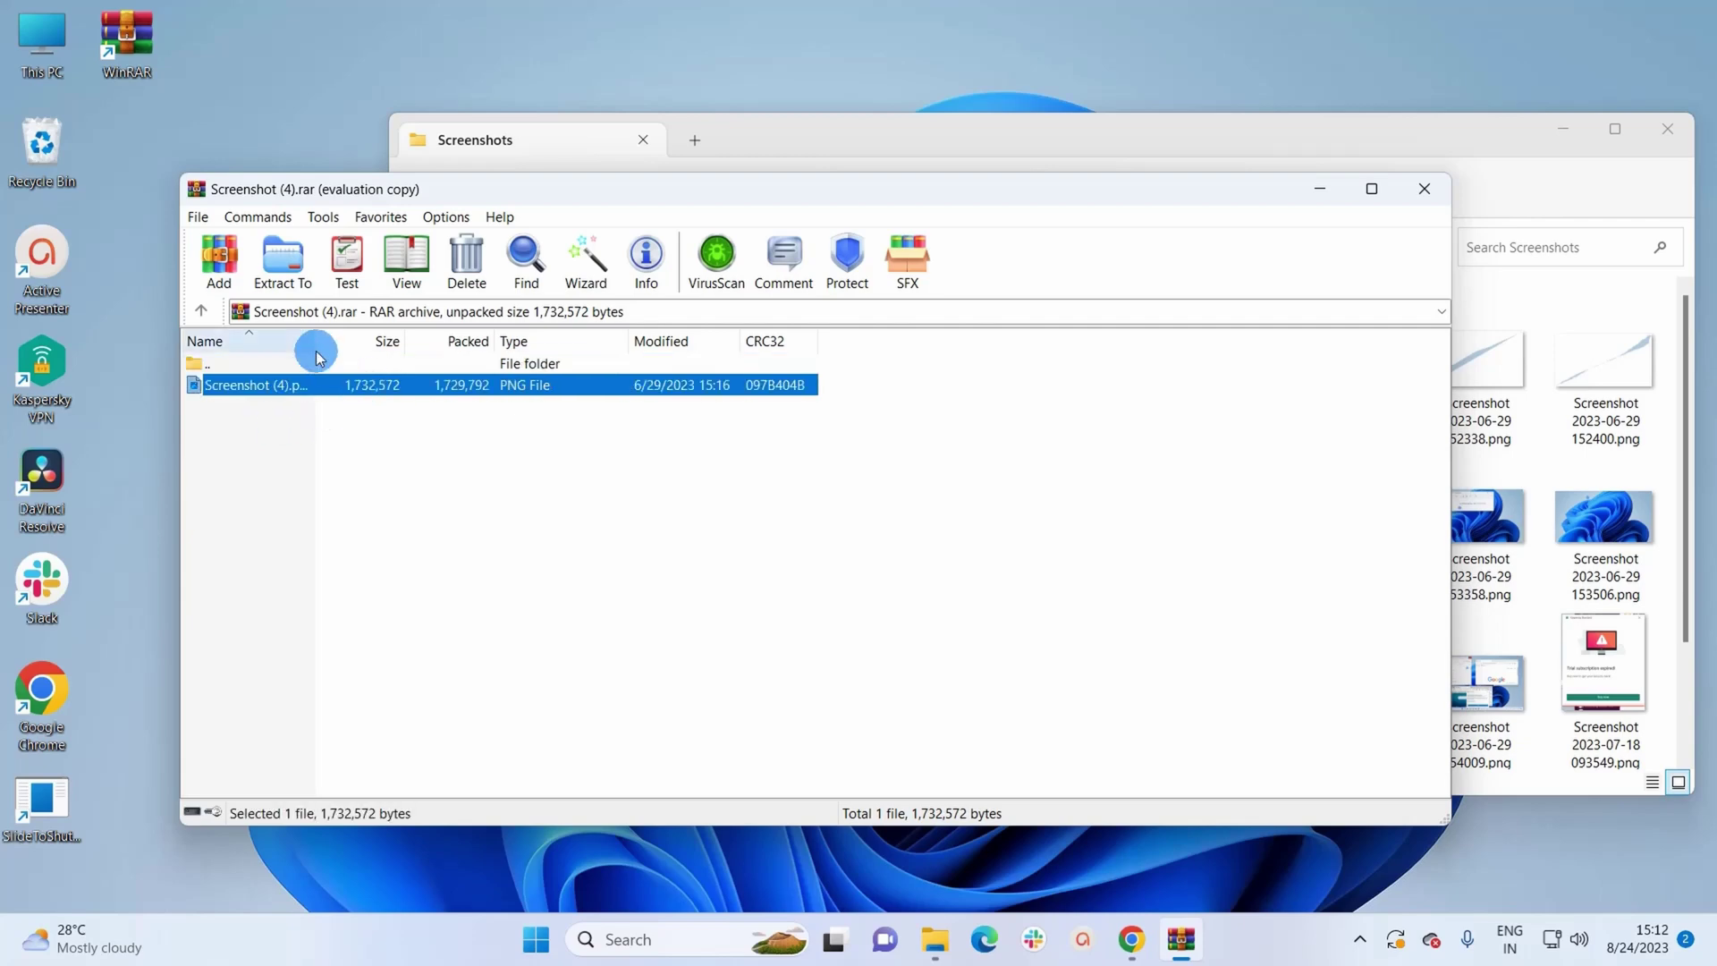
{"action": "left_click", "coordinate": [284, 262]}
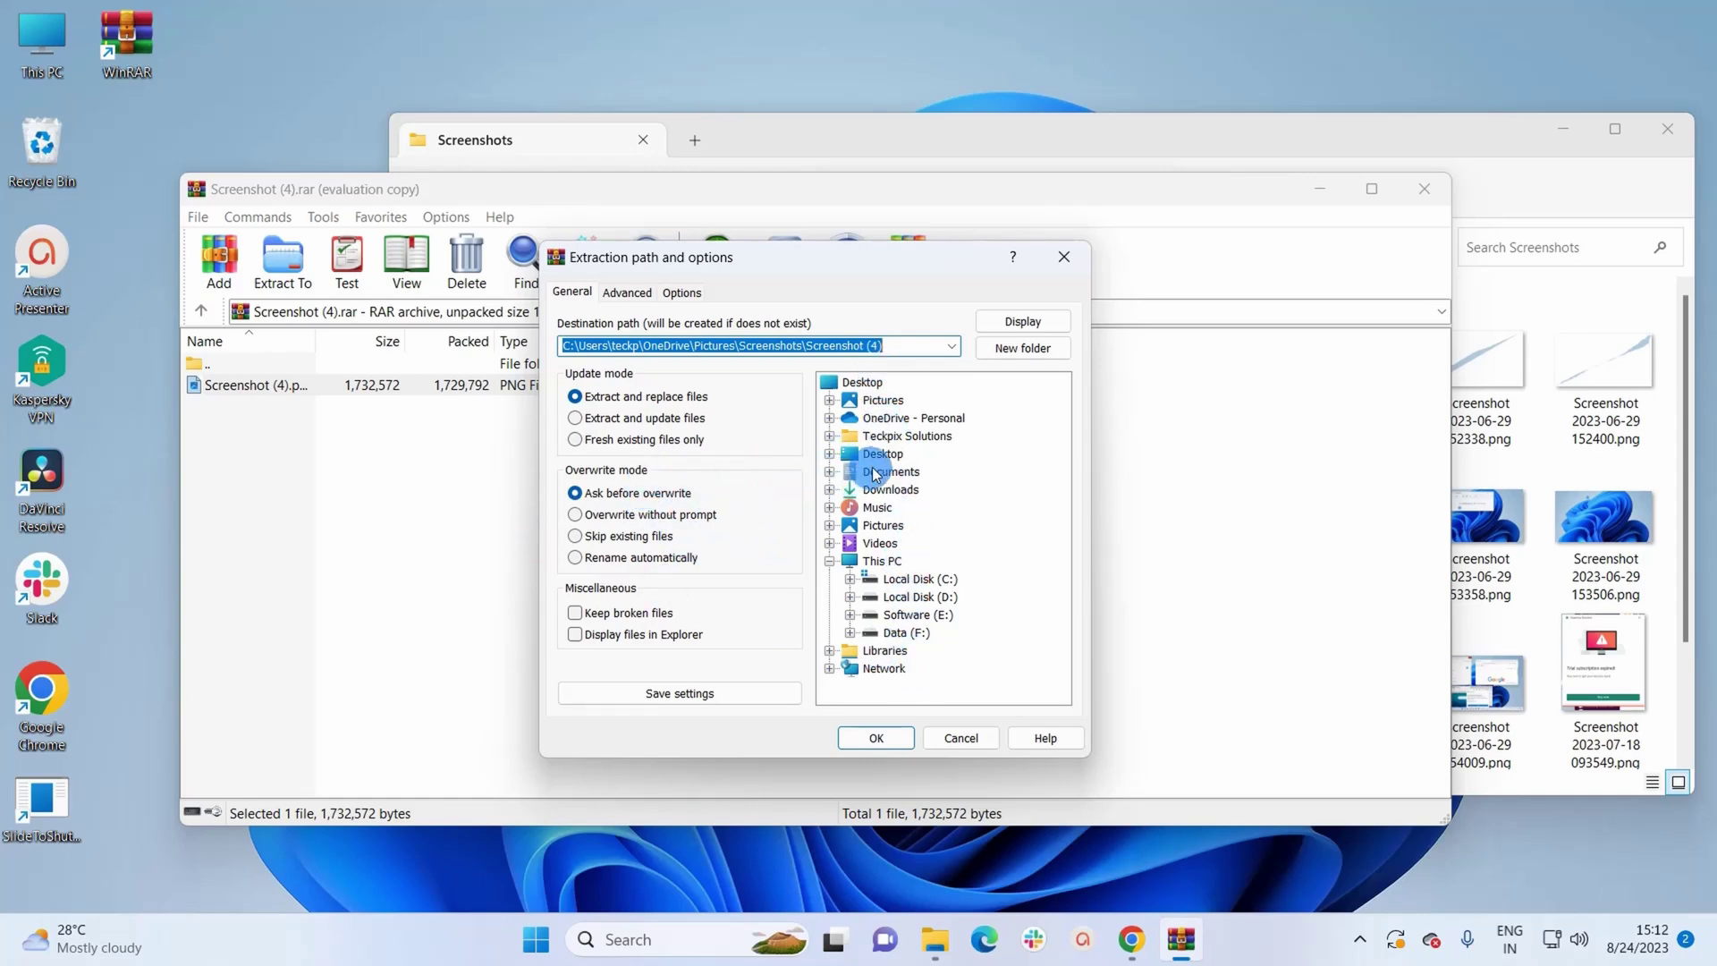
- Extract Screenshot (4).png to the Desktop, then minimize the WinRAR window
{"action": "left_click", "coordinate": [883, 455]}
{"action": "left_click", "coordinate": [874, 739]}
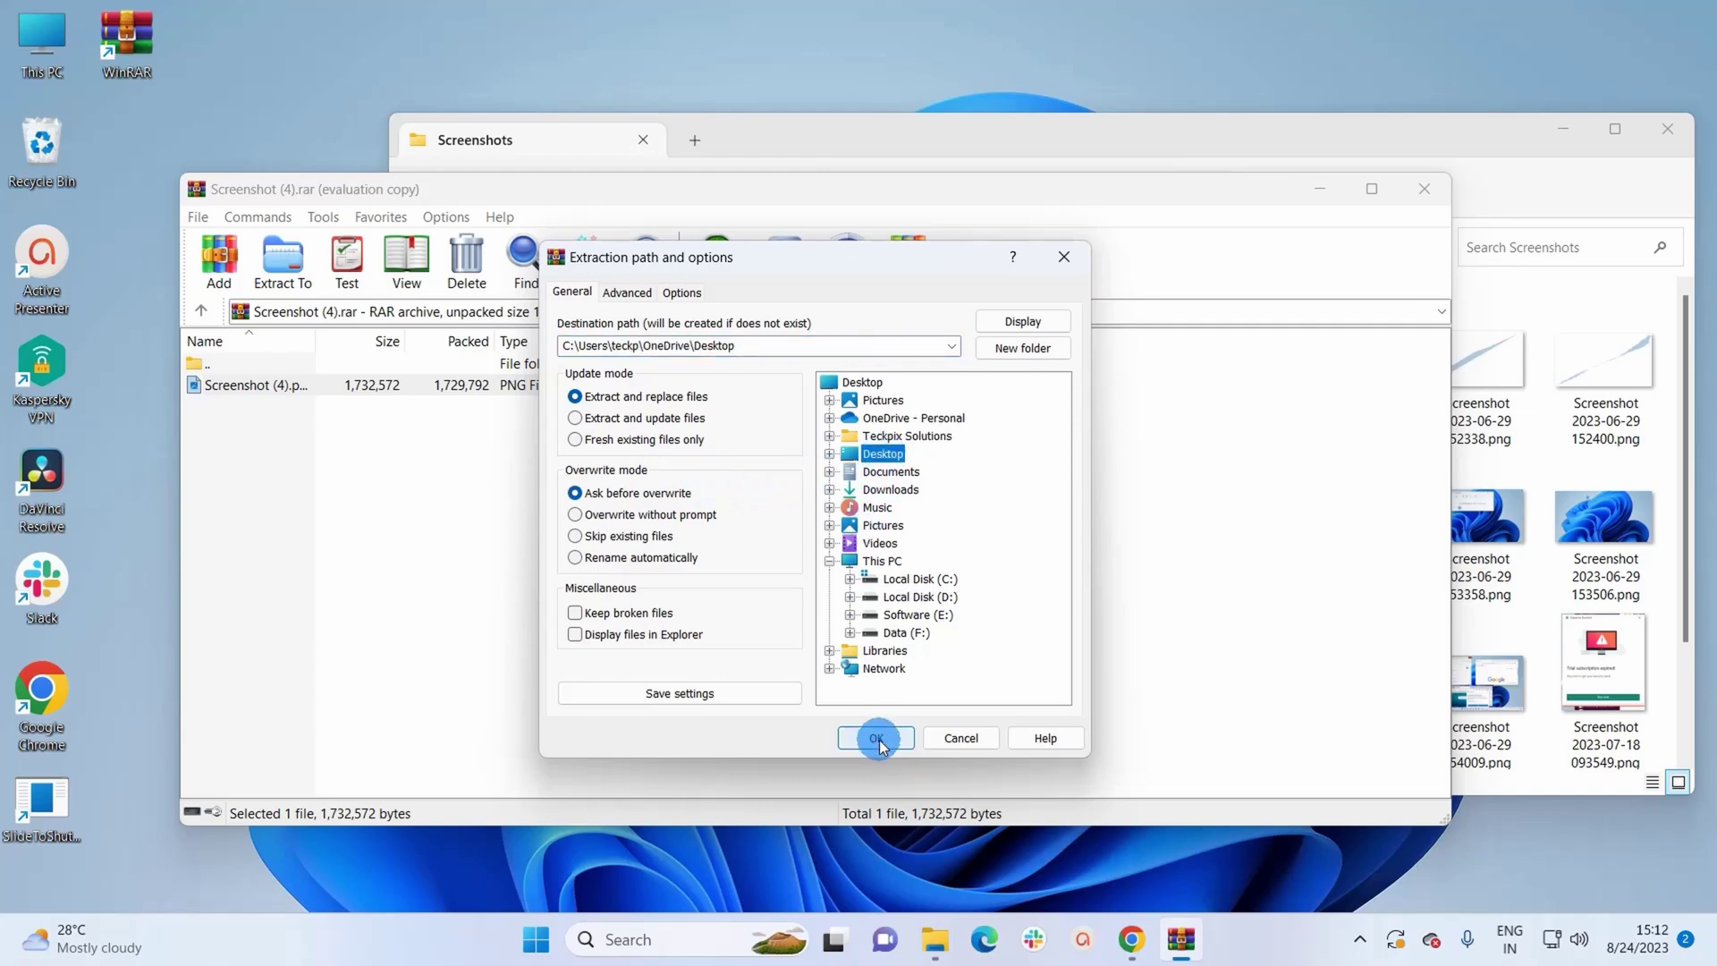
{"action": "left_click", "coordinate": [161, 230]}
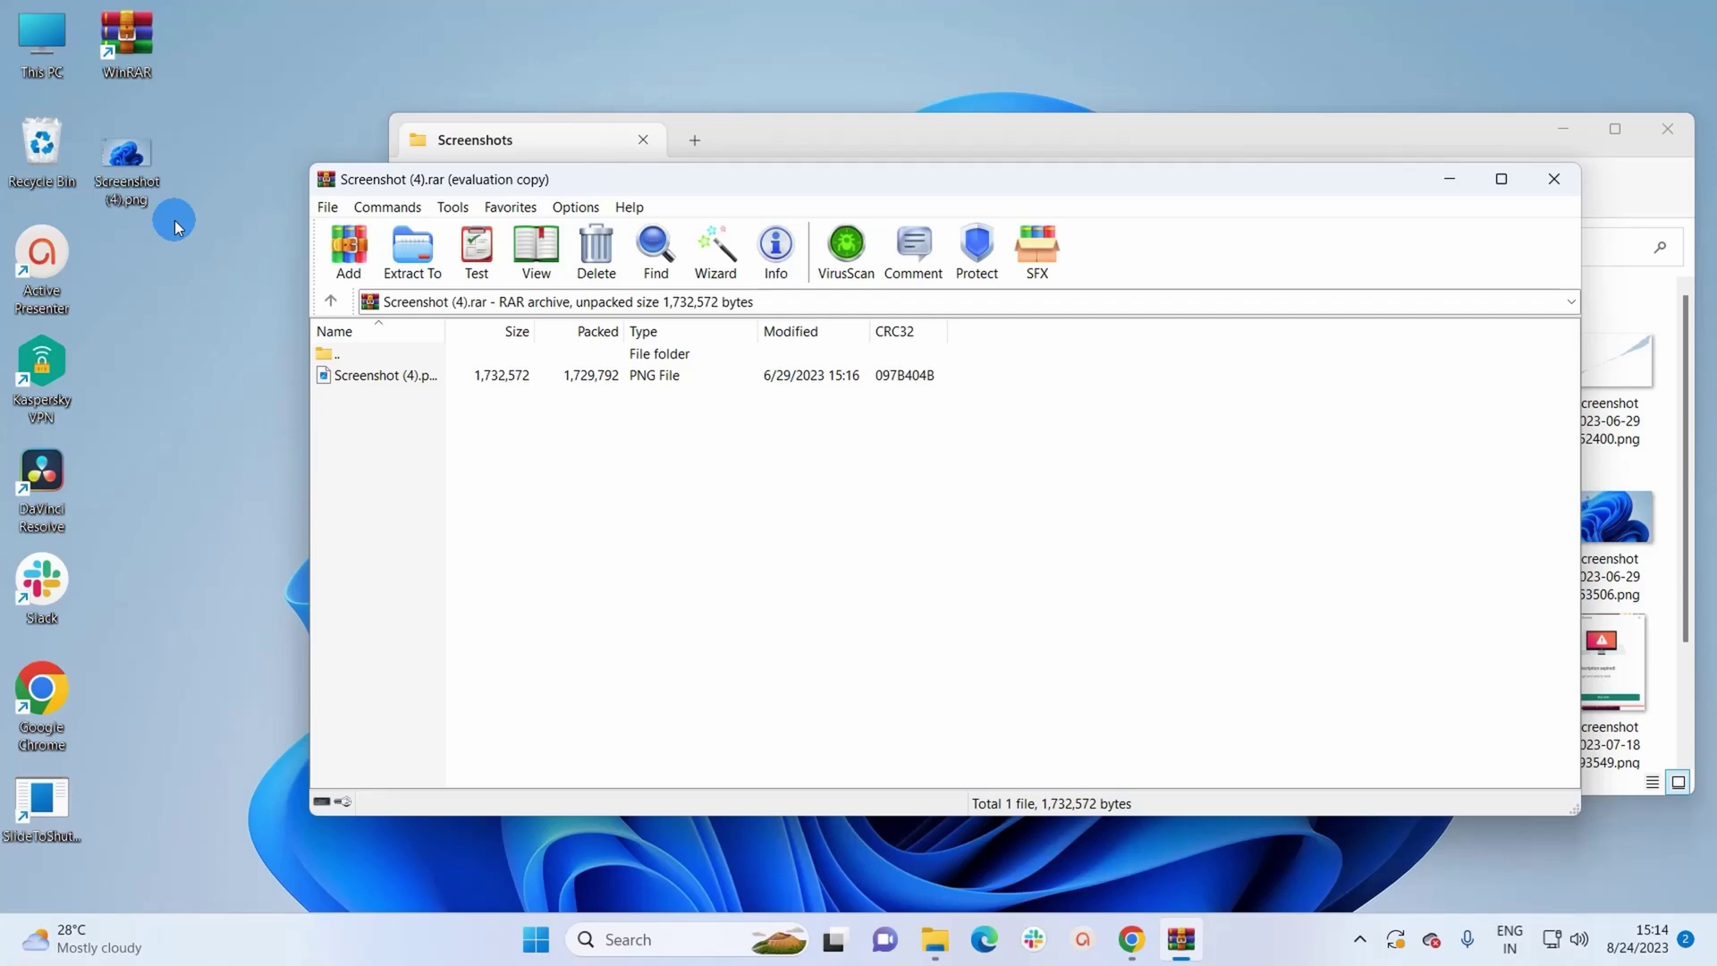
{"action": "left_click", "coordinate": [1453, 181]}
- Use Extract All to unpack Screenshot (4).zip into the Downloads folder
{"action": "left_click", "coordinate": [982, 392]}
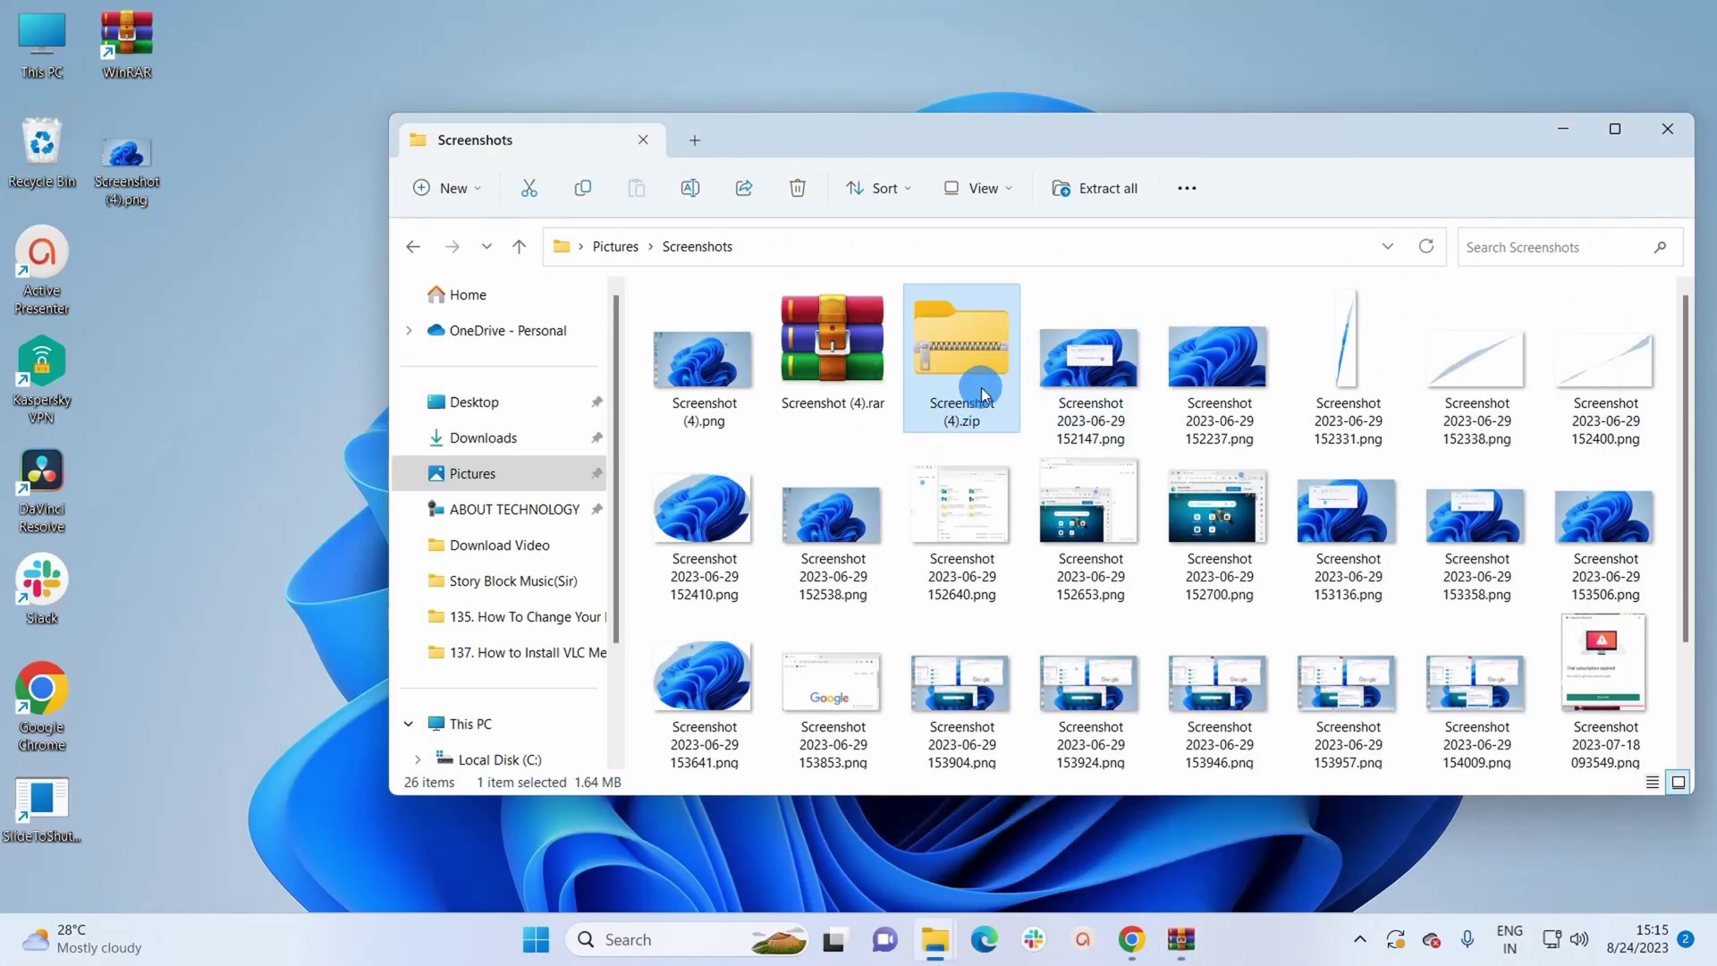
{"action": "right_click", "coordinate": [975, 396]}
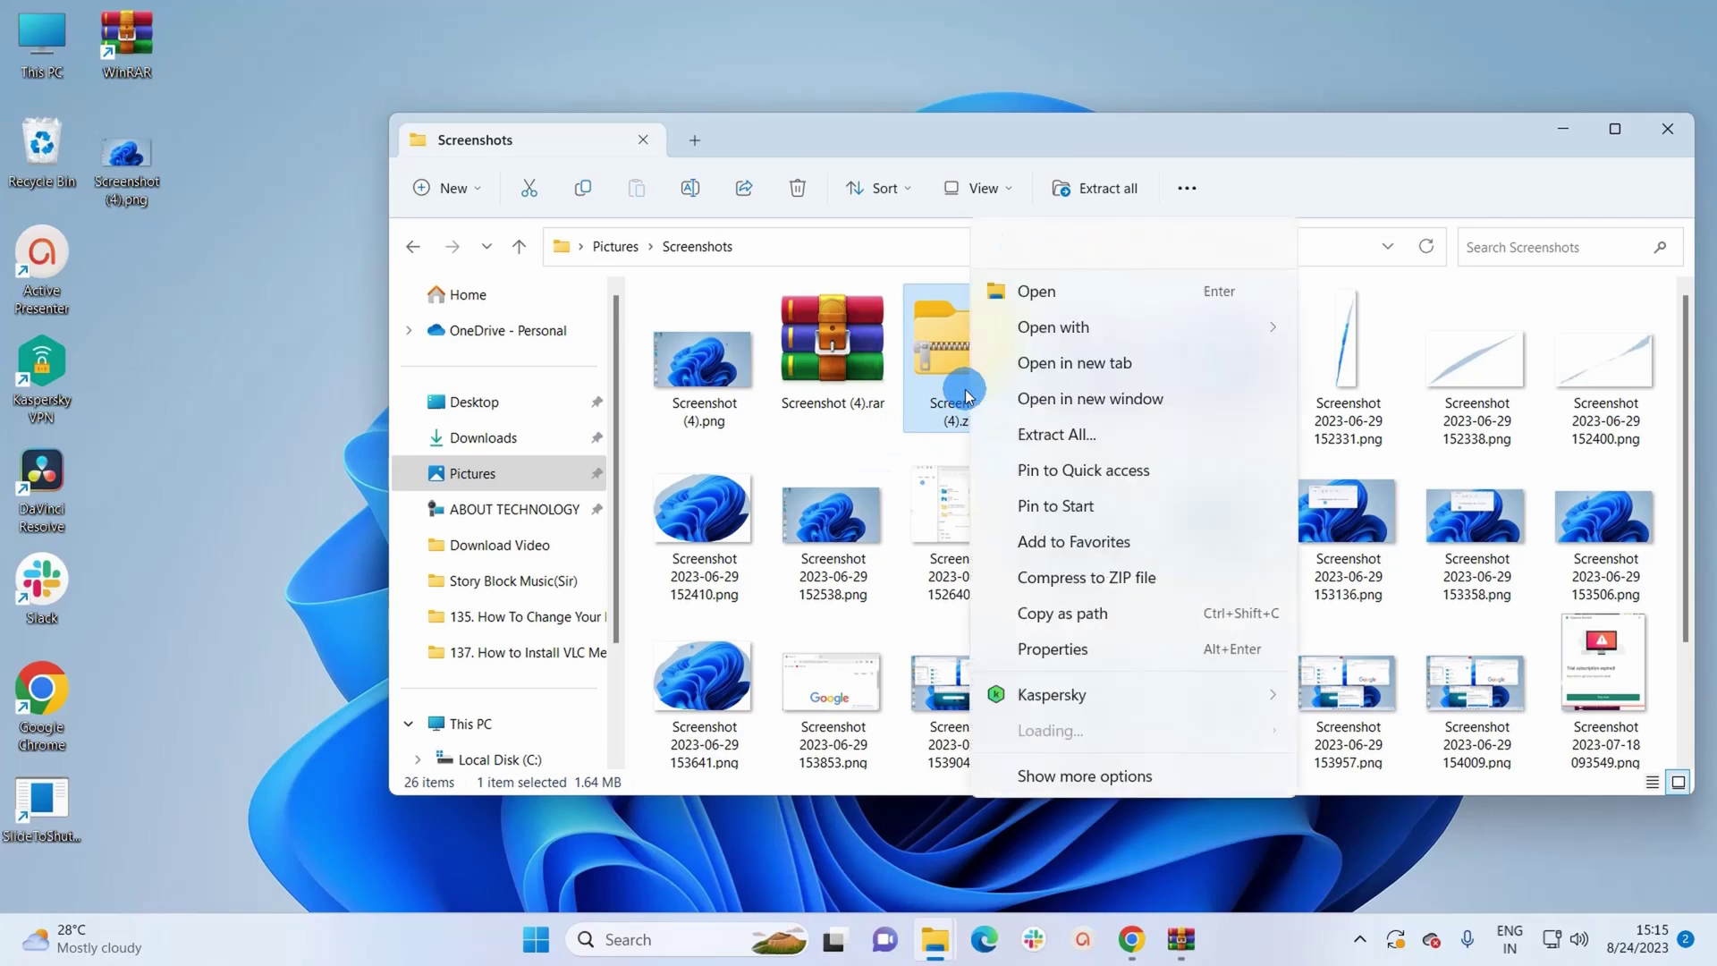
{"action": "left_click", "coordinate": [1094, 440]}
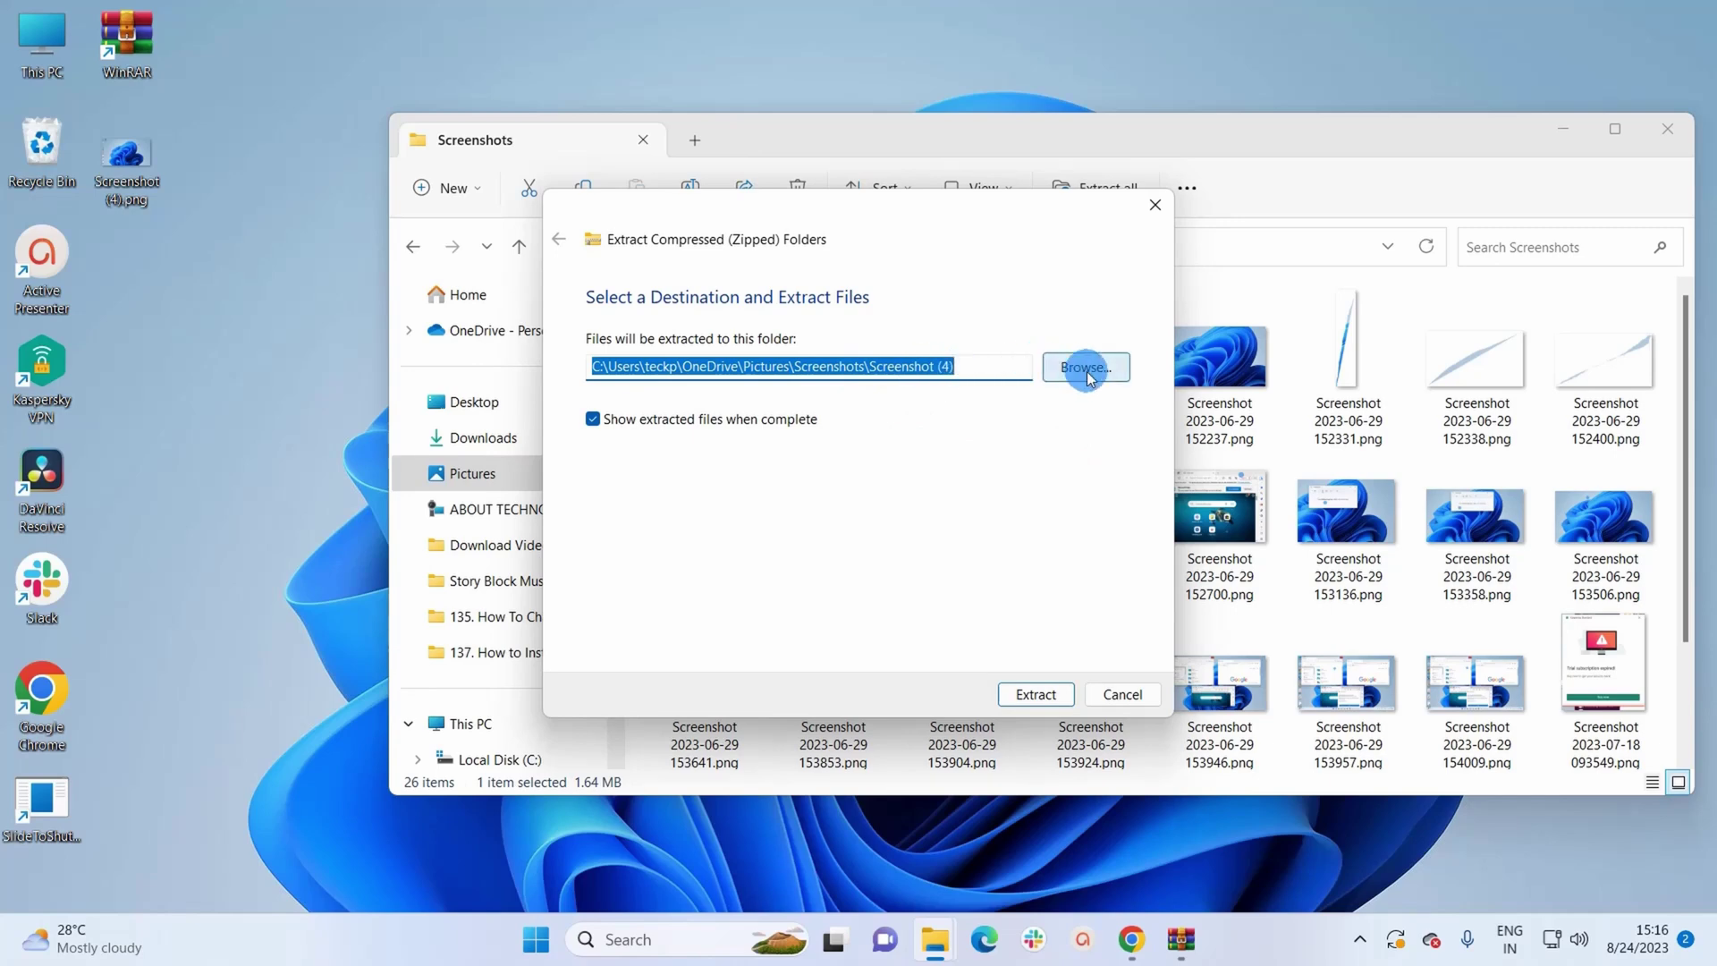
{"action": "left_click", "coordinate": [1037, 366]}
{"action": "left_click", "coordinate": [646, 474]}
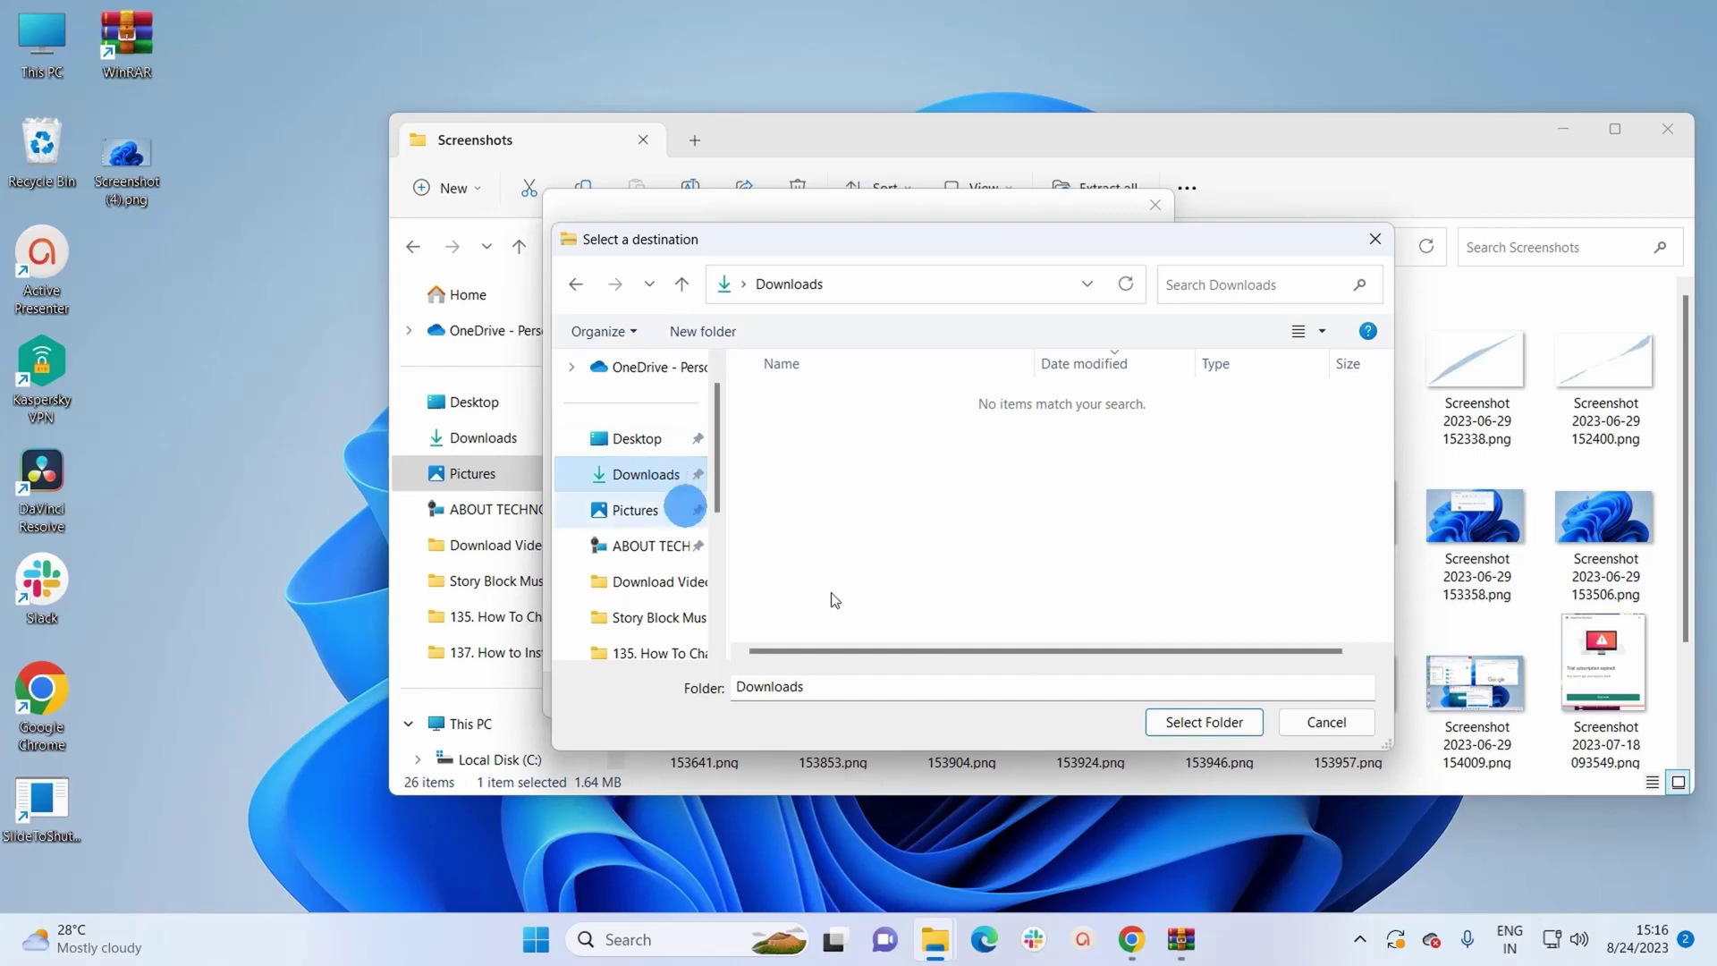
{"action": "left_click", "coordinate": [1234, 733]}
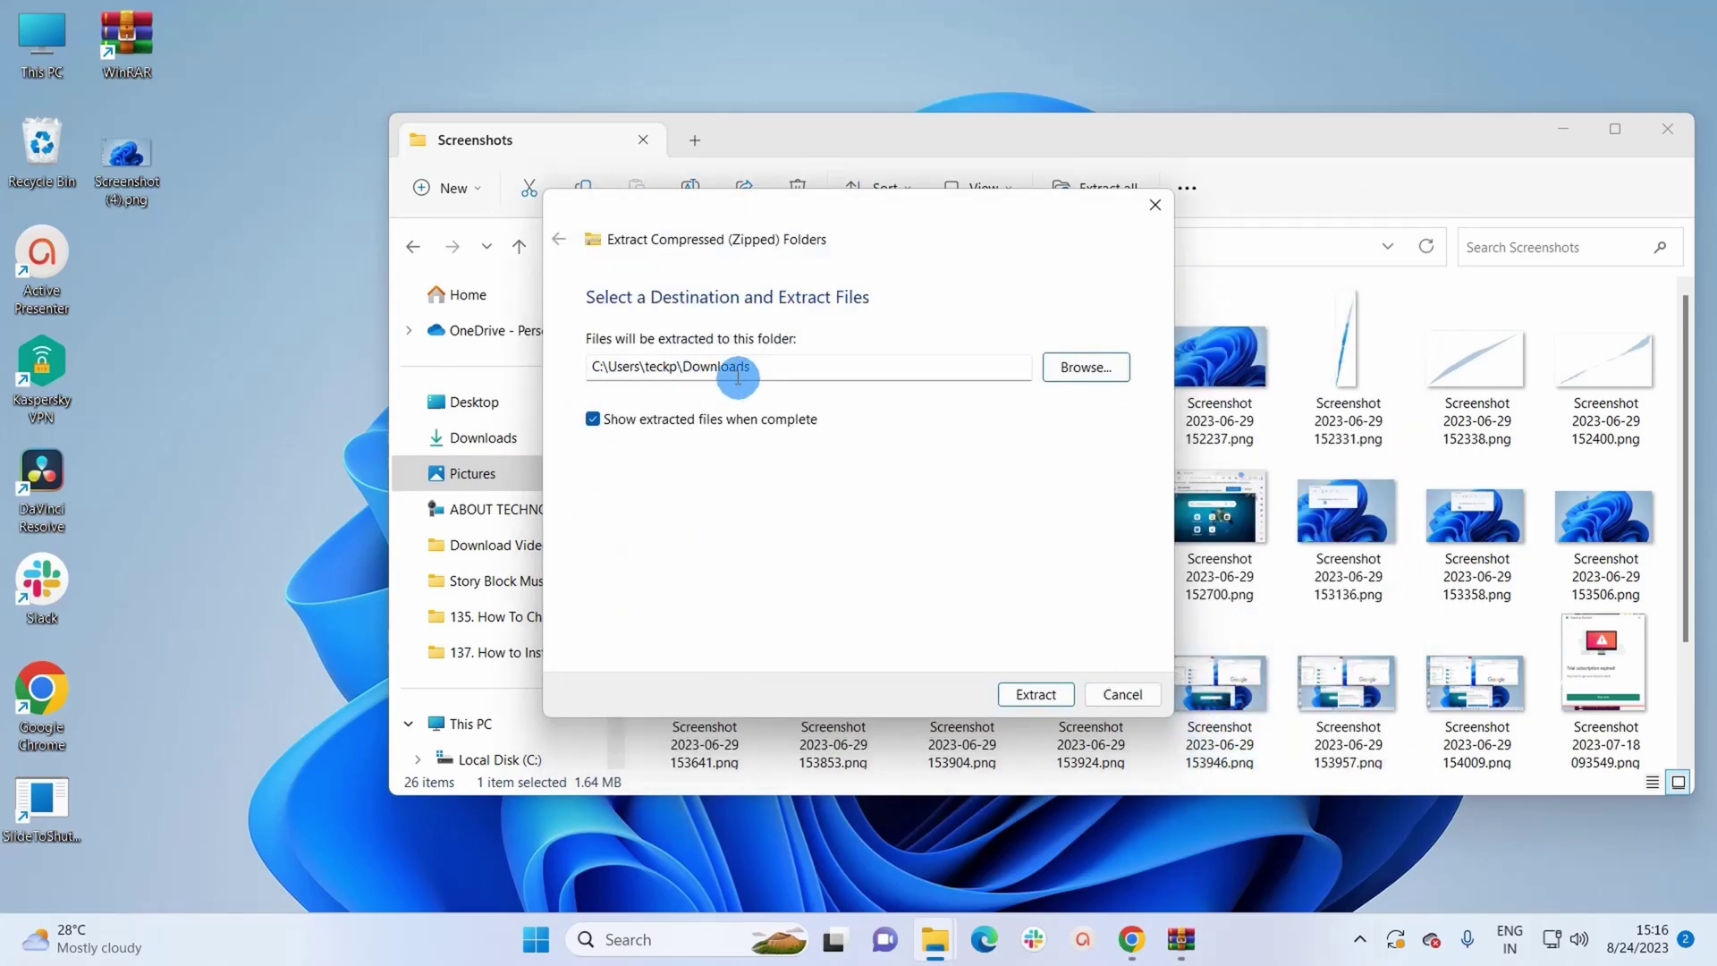
{"action": "left_click", "coordinate": [1048, 700]}
- Clear the Downloads selection, minimize that window, and select Screenshot (4).zip in Screenshots
{"action": "left_click", "coordinate": [498, 409]}
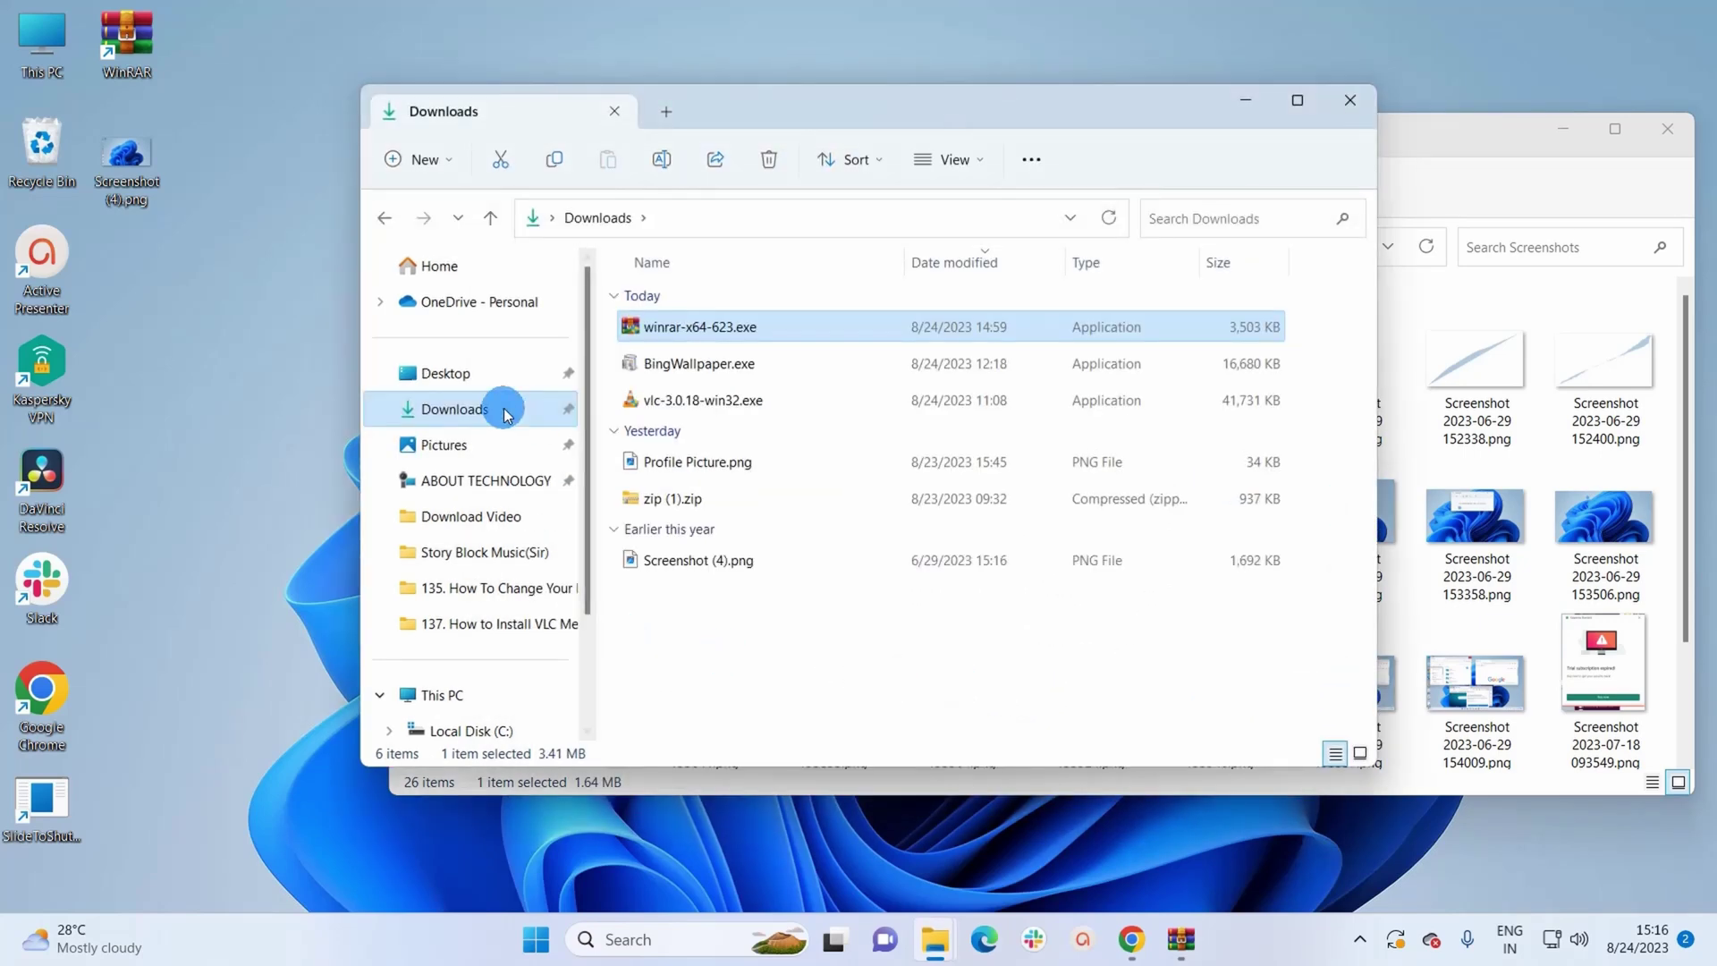
{"action": "left_click", "coordinate": [711, 328]}
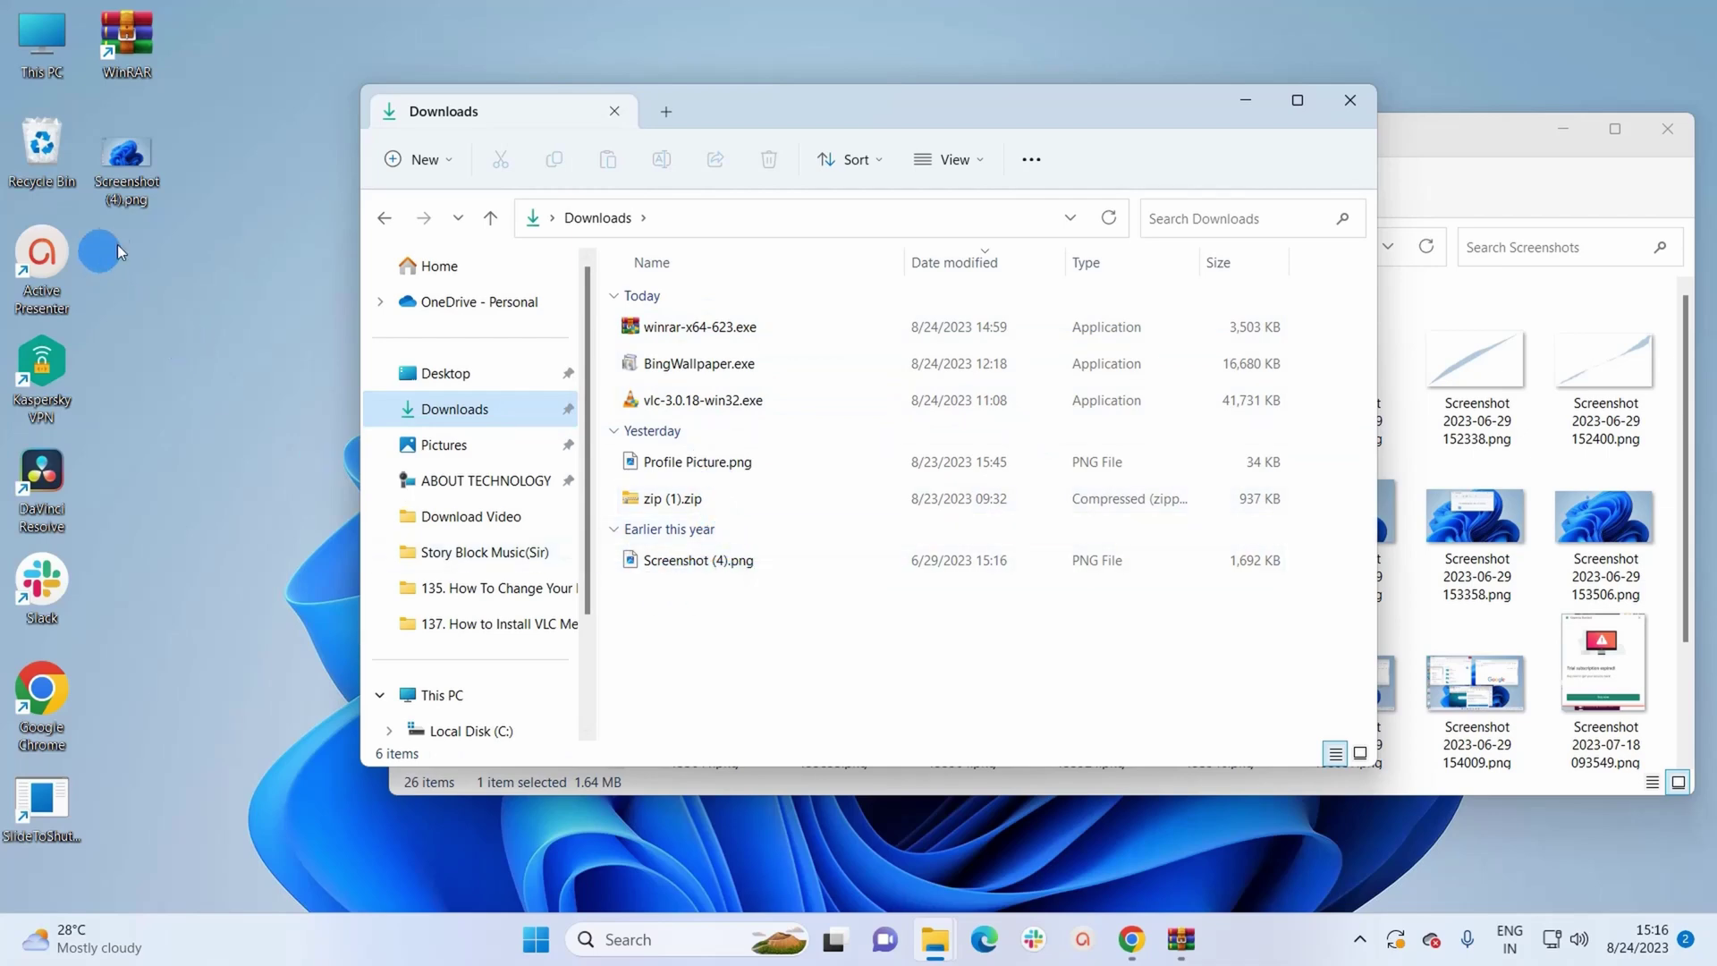
{"action": "left_click", "coordinate": [802, 608]}
{"action": "left_click", "coordinate": [1246, 105]}
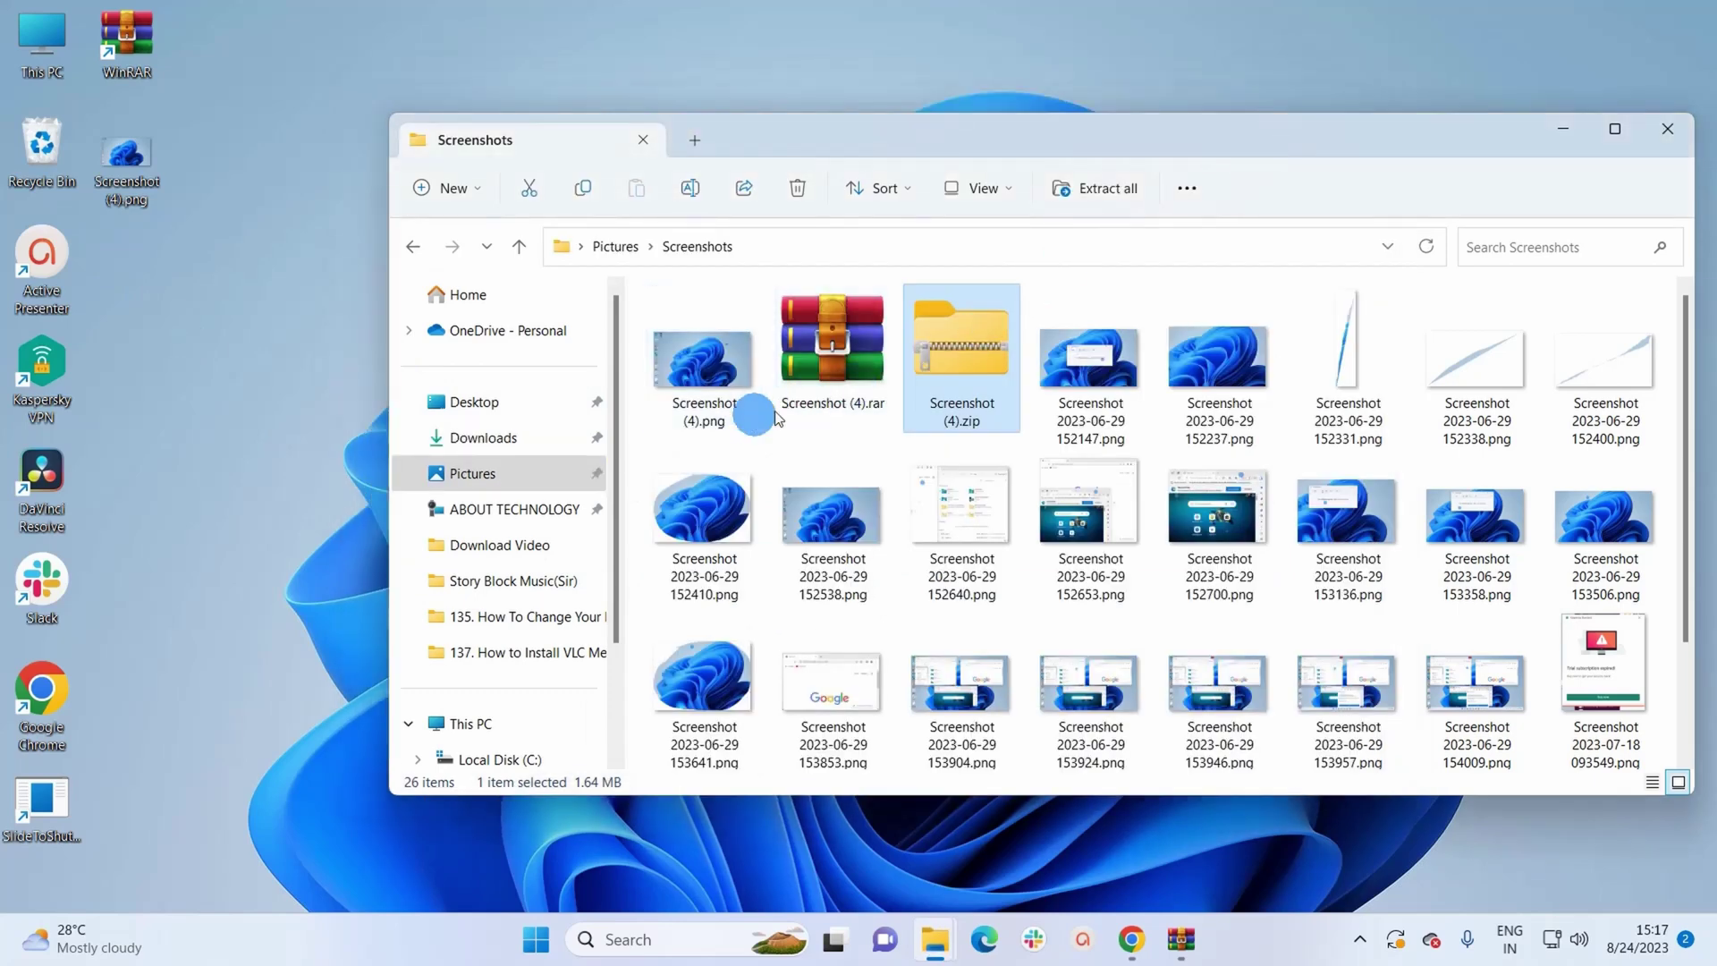
{"action": "left_click", "coordinate": [964, 418]}
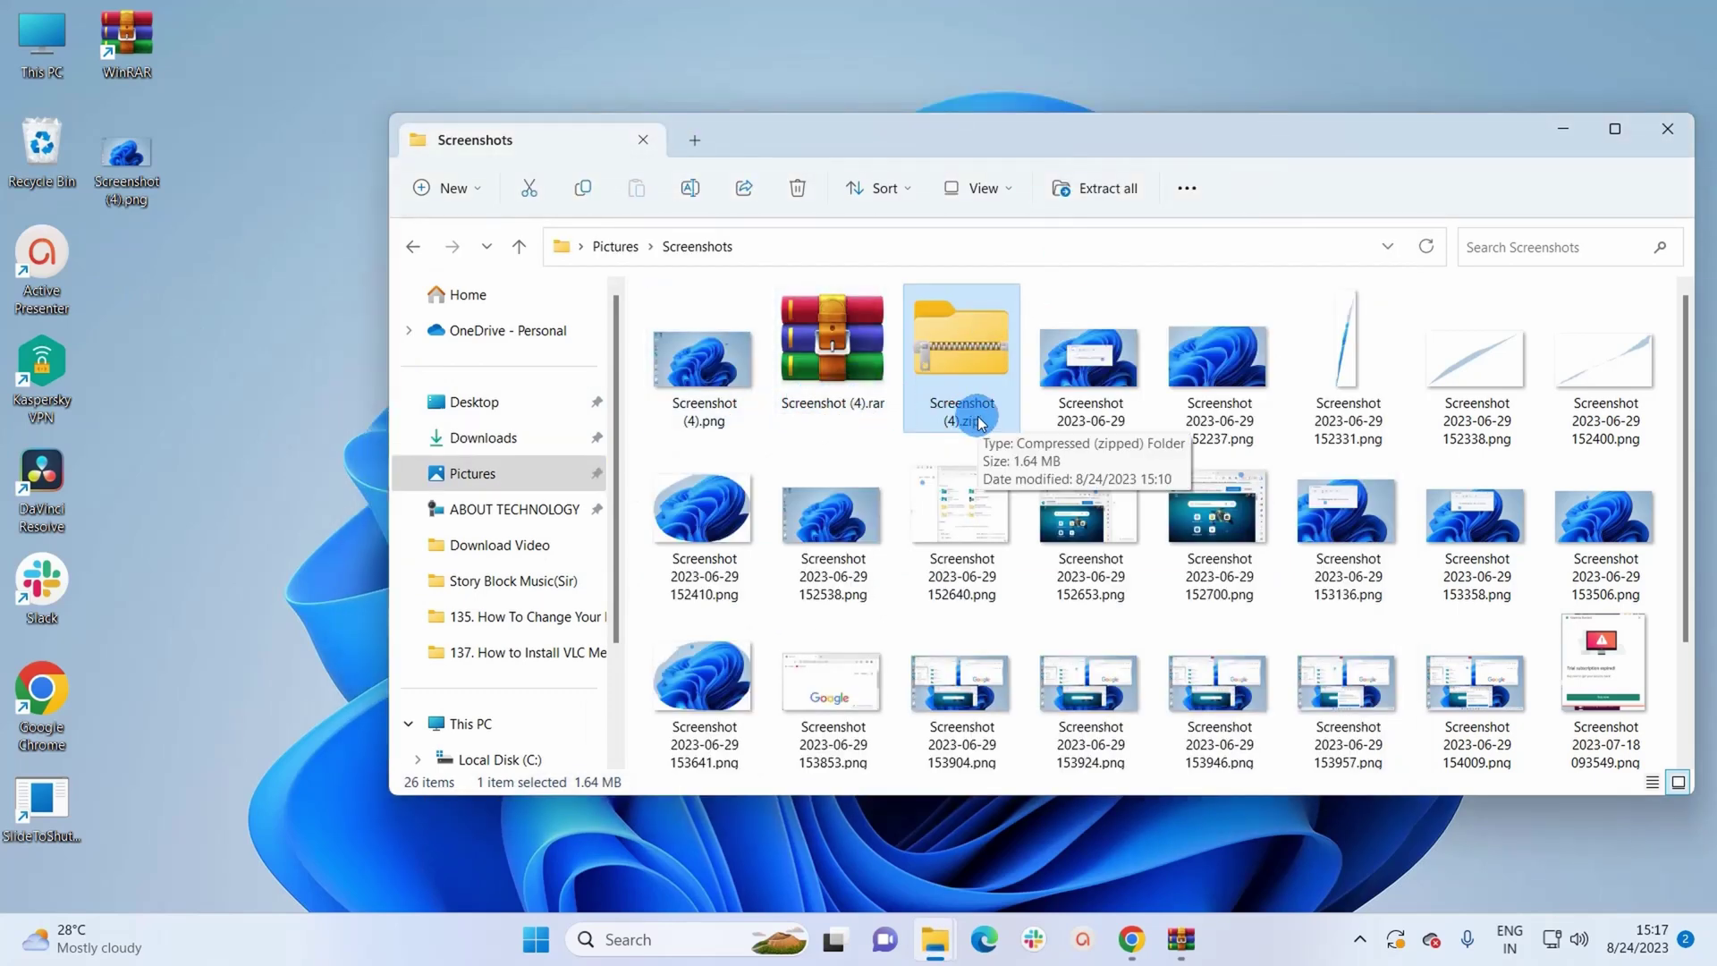